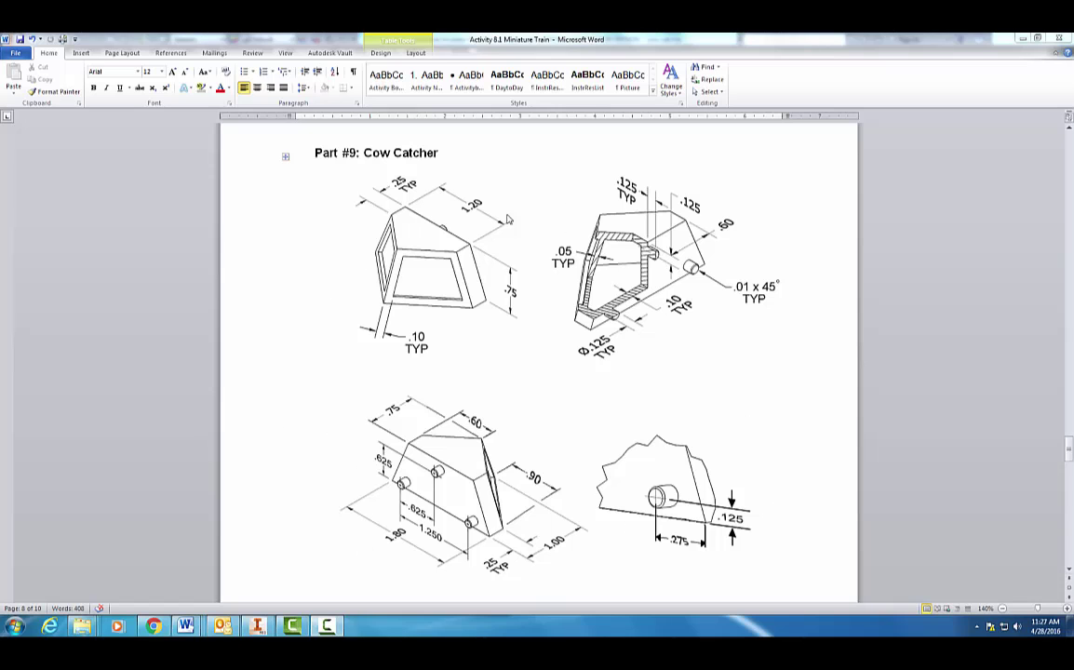
Create a new part from the Standard (in).ipt template and start a 2D sketch on its XY plane.
left_click(268, 624)
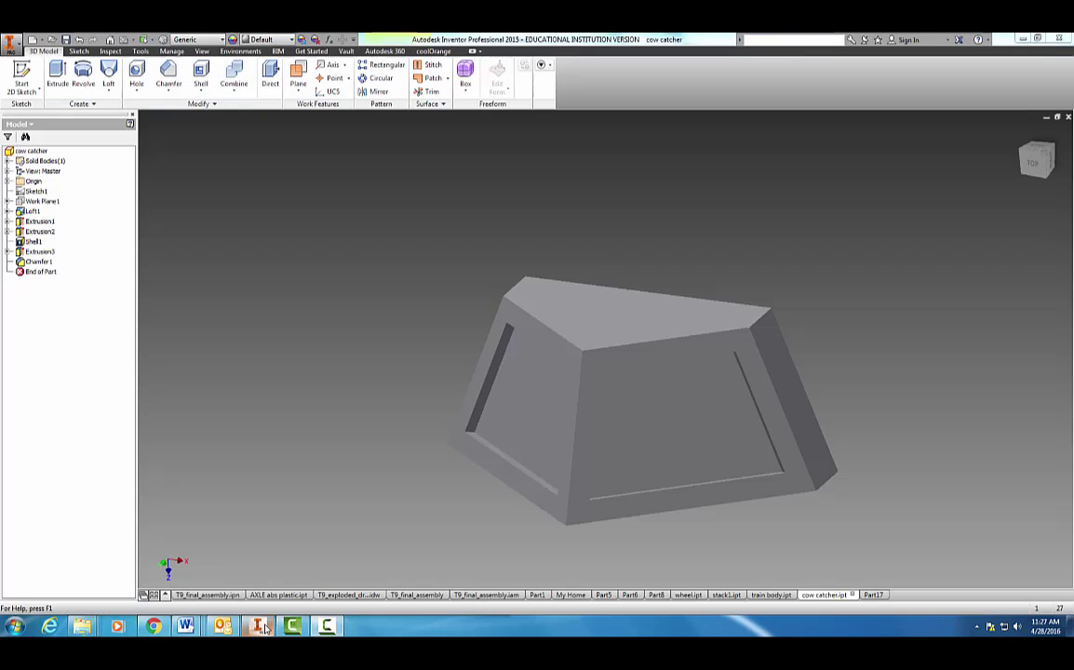
left_click(8, 45)
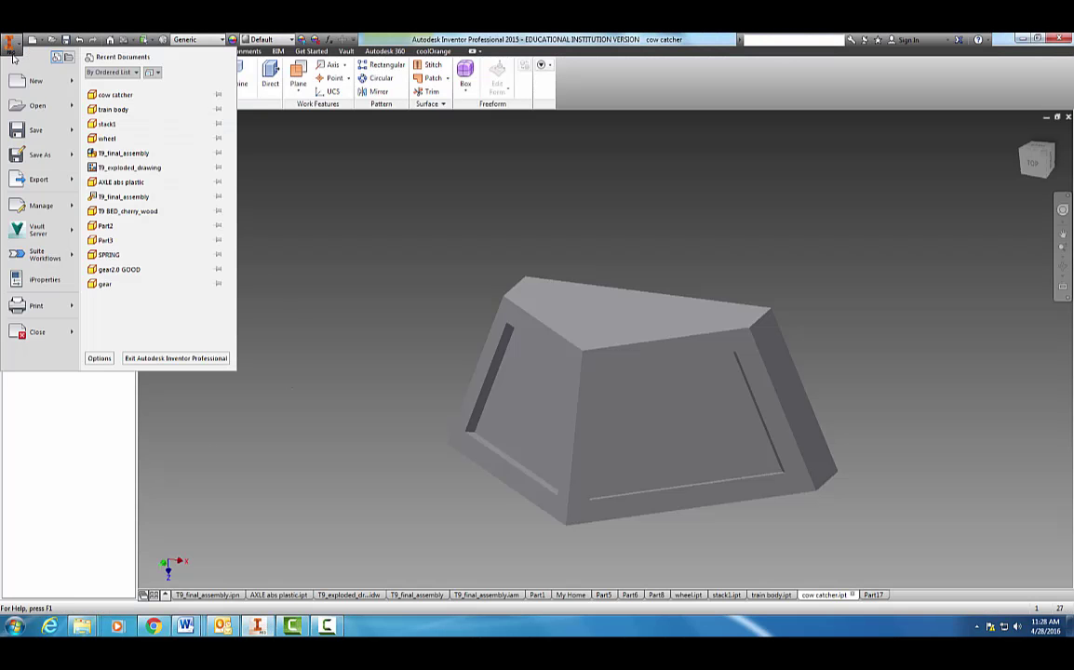
left_click(33, 79)
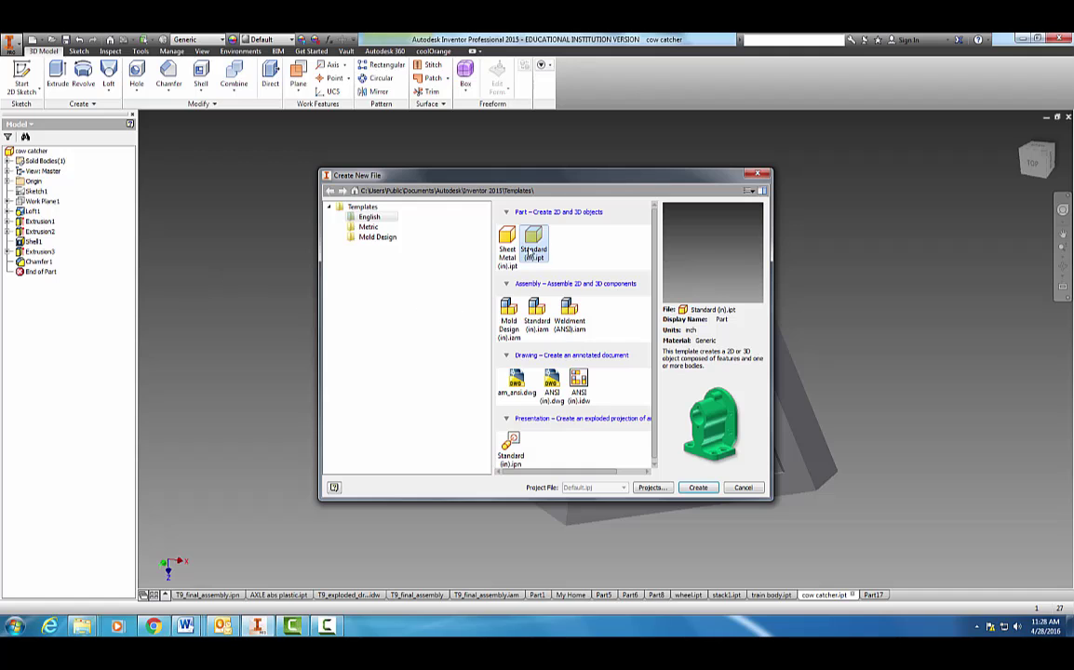
left_click(687, 488)
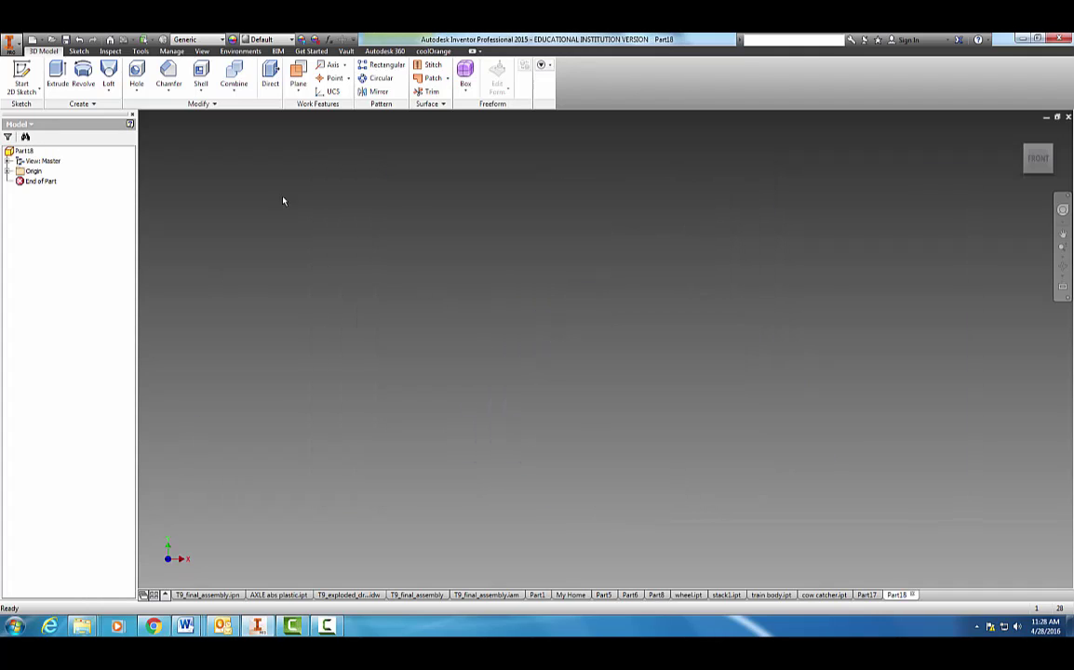
left_click(21, 77)
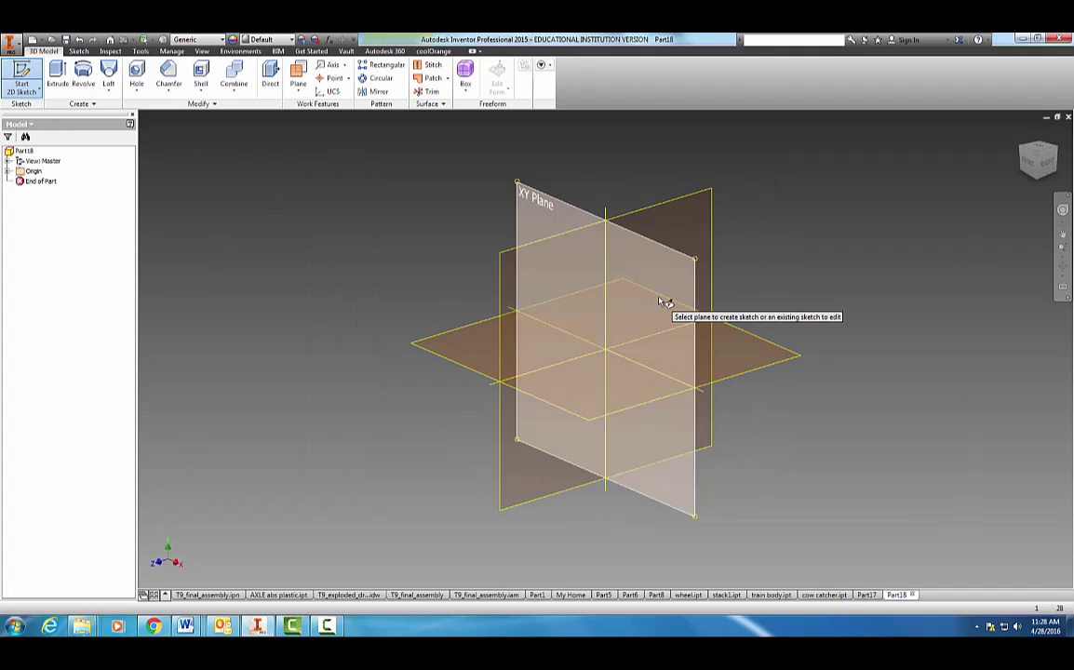
left_click(664, 303)
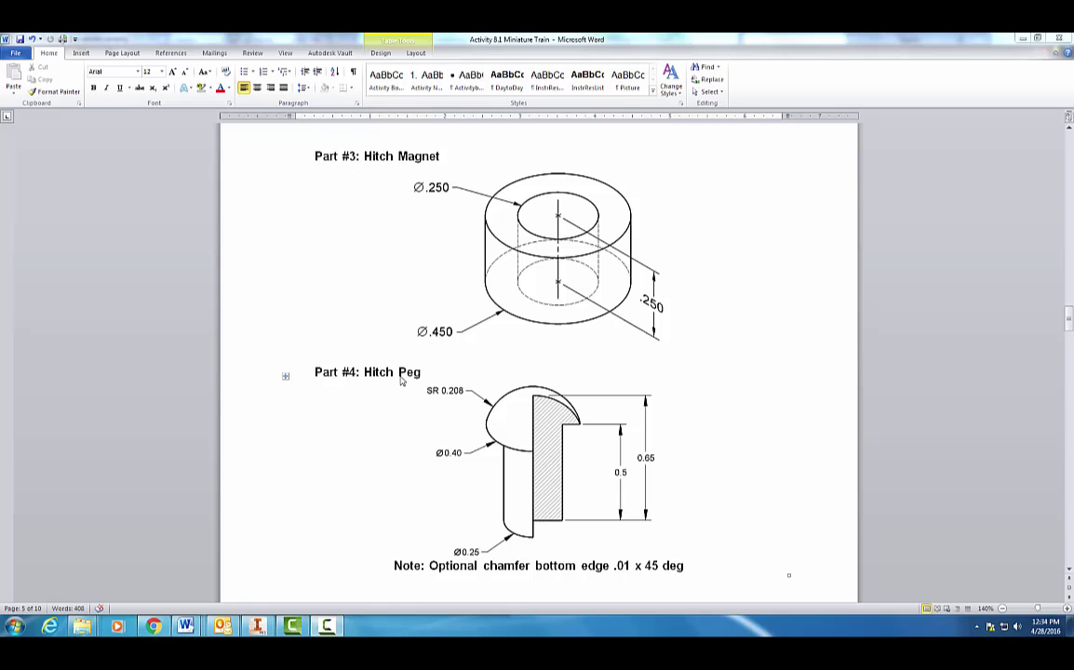
Create another new inch part and open a 2D sketch on an origin plane.
left_click(259, 627)
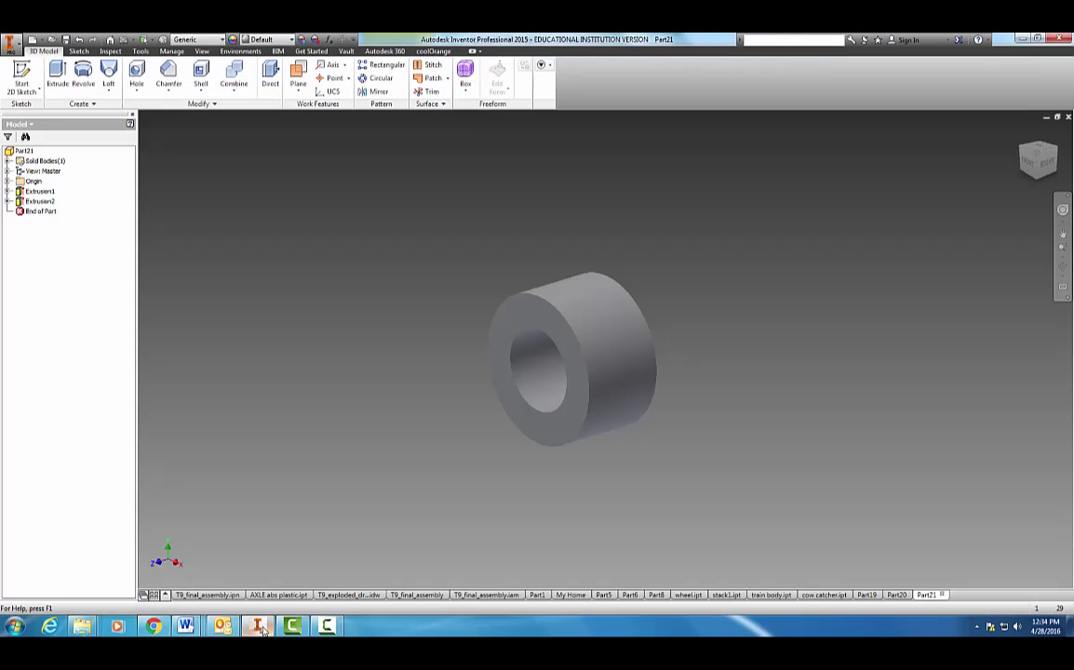
left_click(10, 41)
left_click(31, 83)
left_click(698, 488)
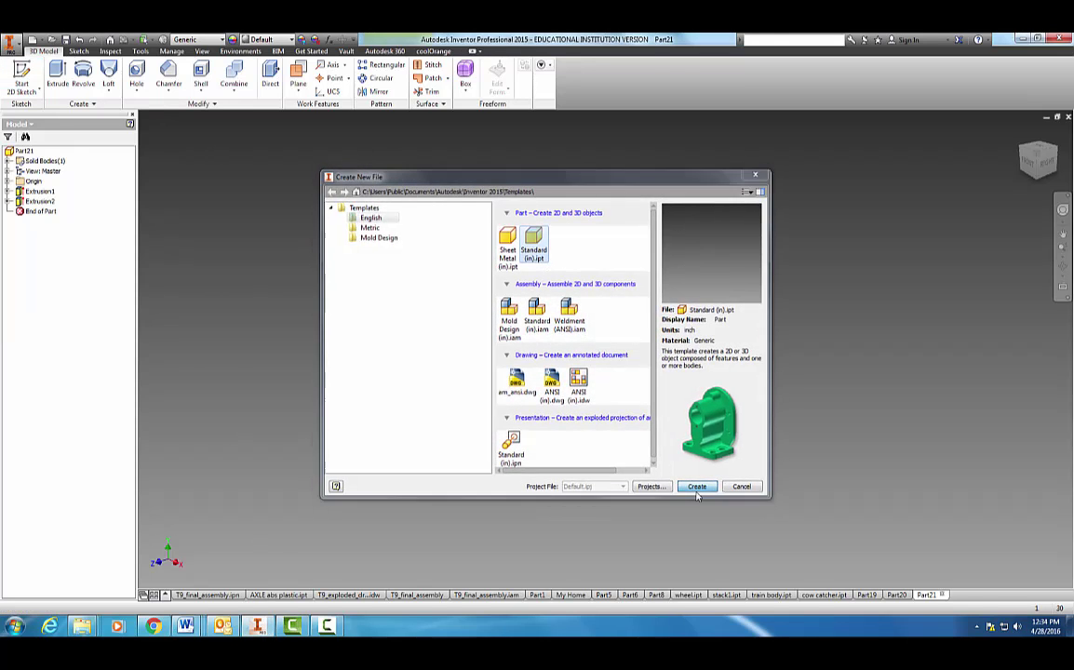
left_click(32, 79)
left_click(631, 295)
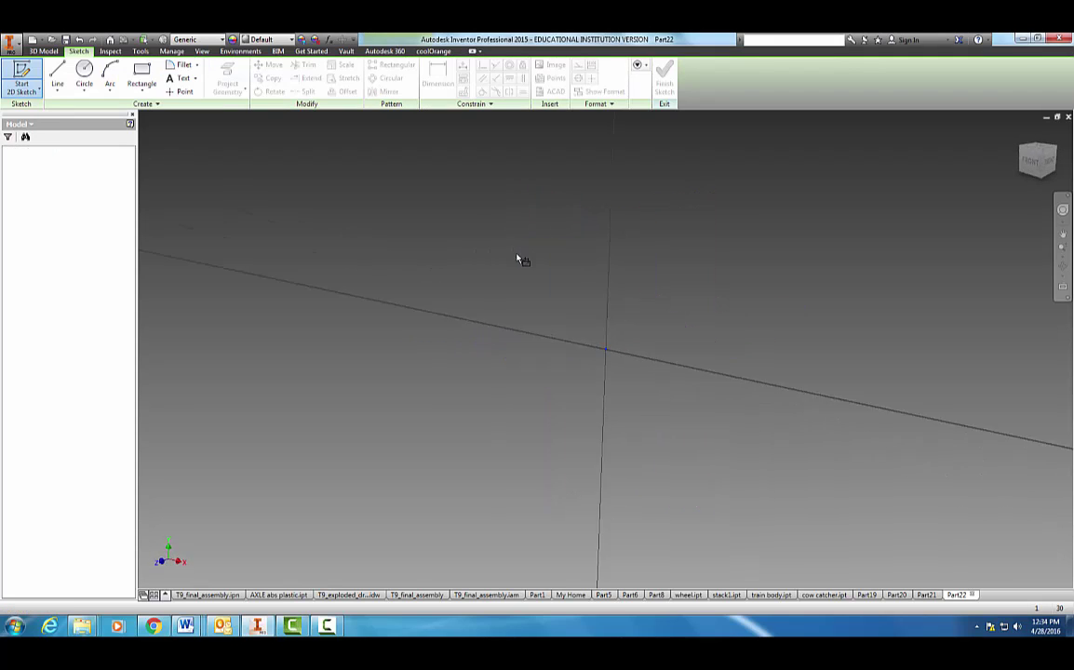
Draw a 0.450-diameter circle centred on the sketch origin.
left_click(84, 75)
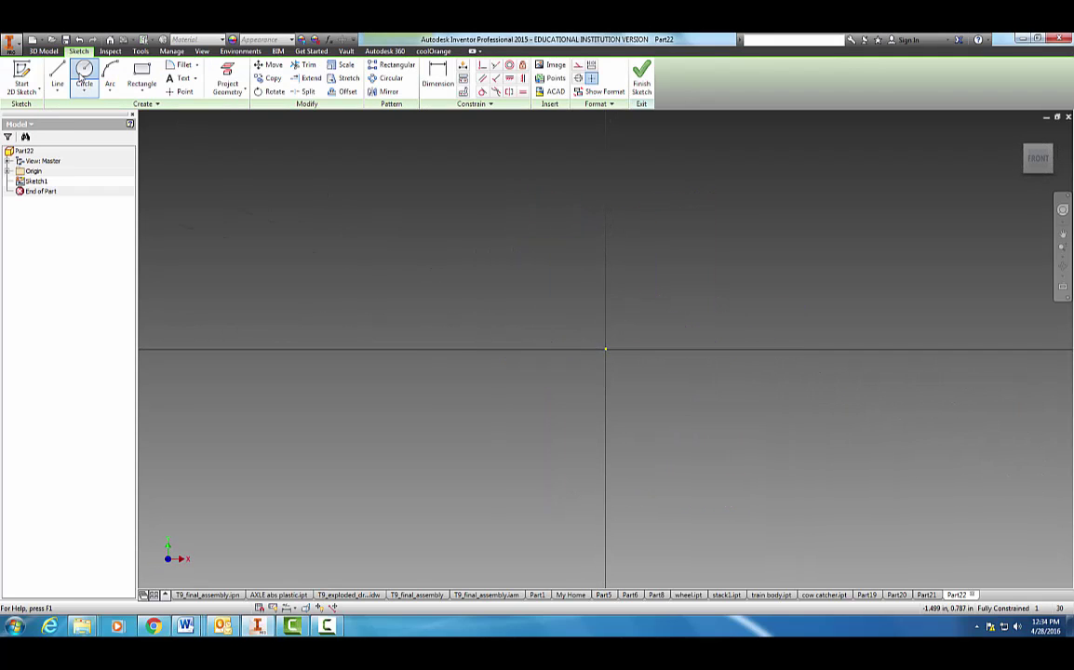
left_click(605, 351)
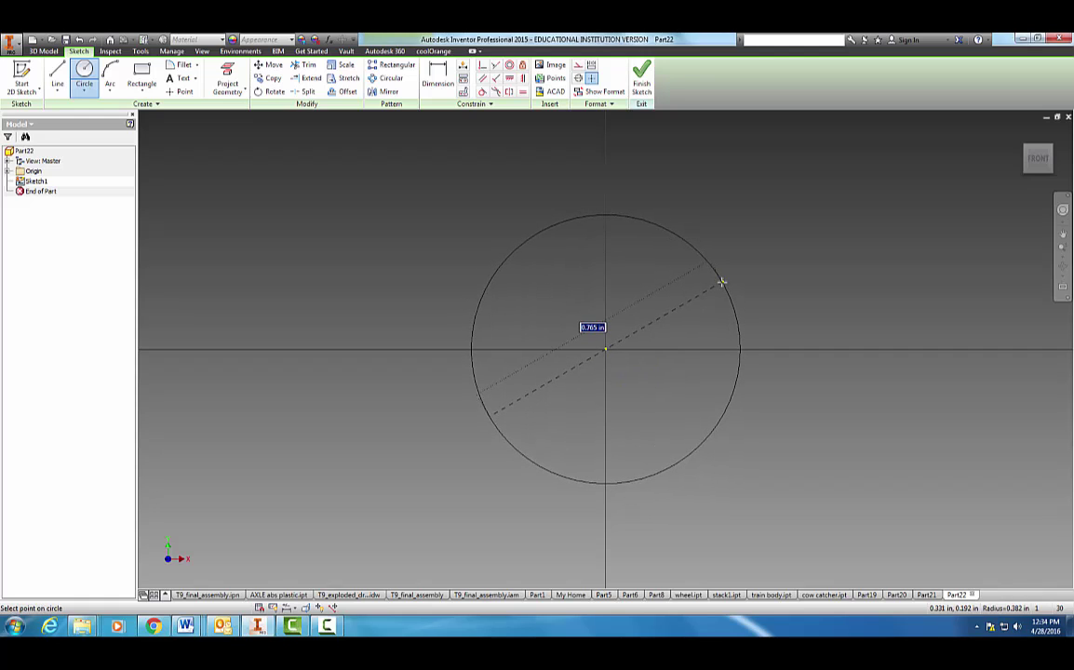
key("BackSpace")
type(".45")
key("Return")
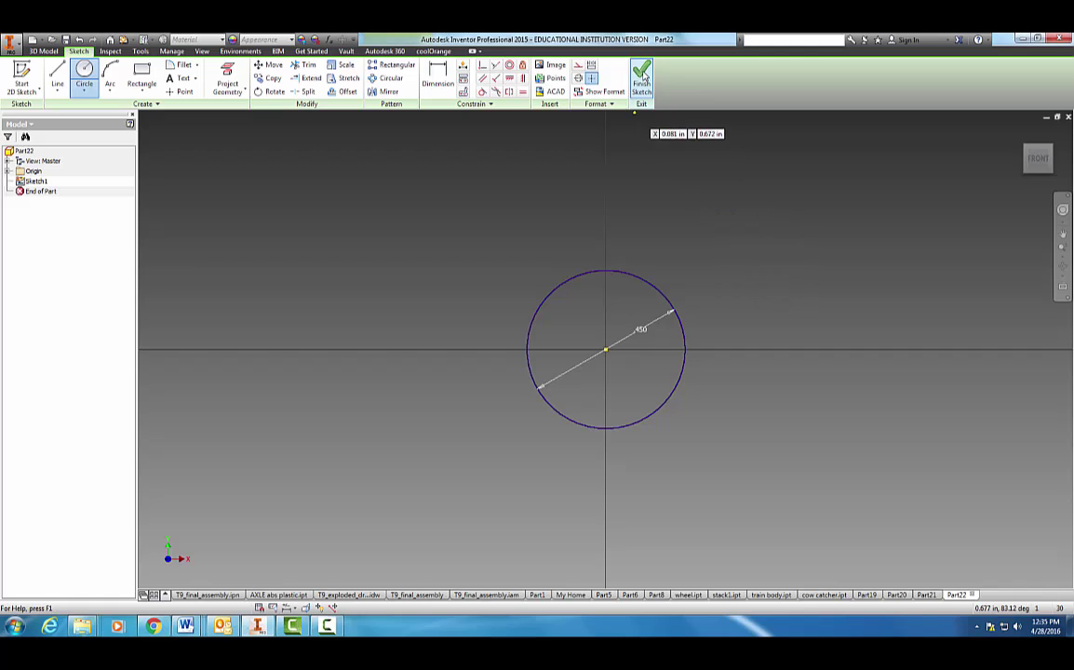
Finish the sketch and extrude the 0.450 circle 0.25 in into a solid cylinder, Extrusion1.
left_click(643, 79)
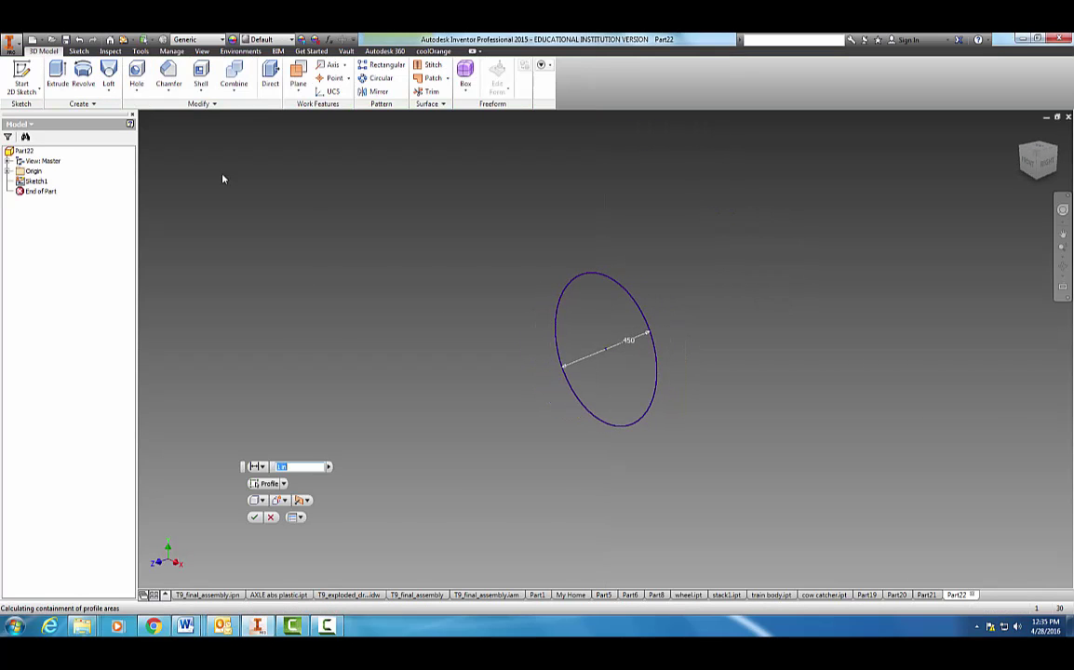
left_click(57, 79)
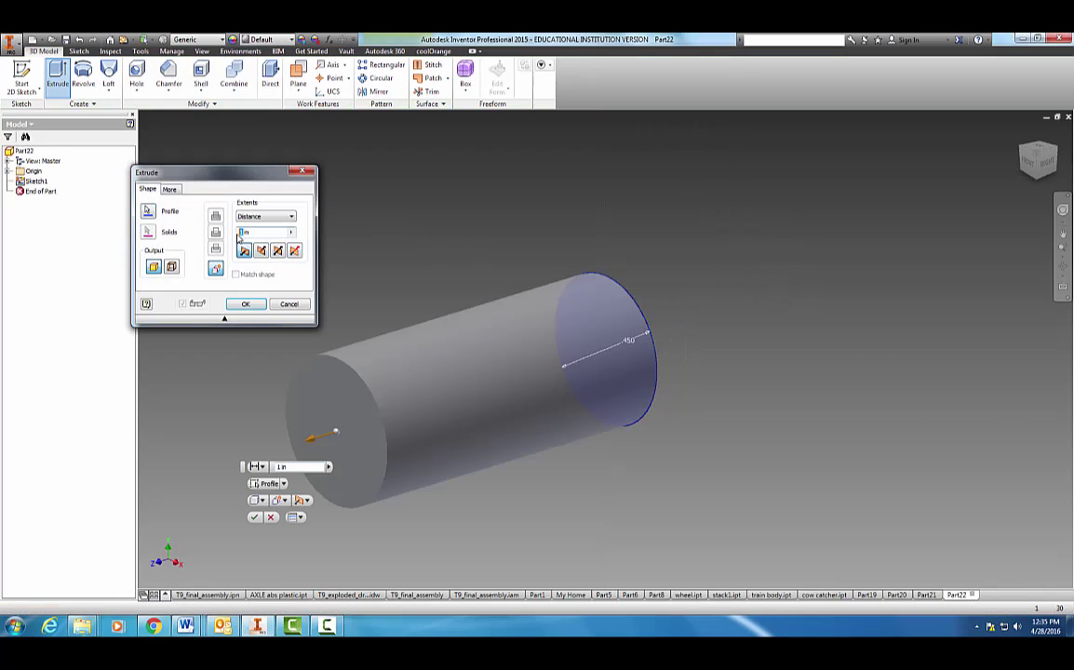
left_click(241, 233)
type(".25")
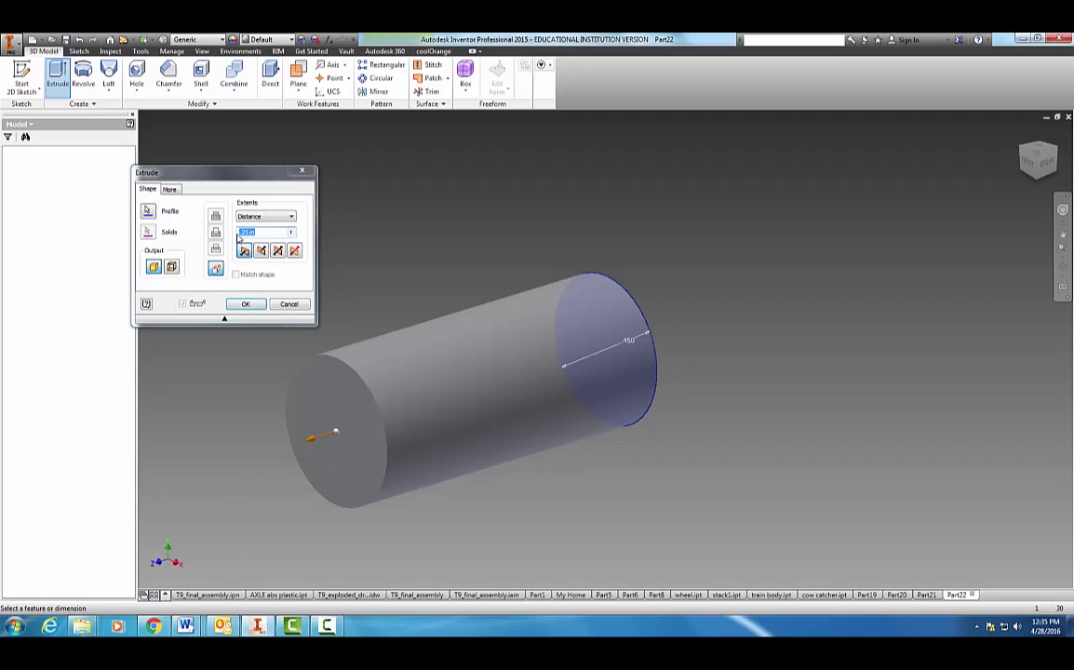
key("Return")
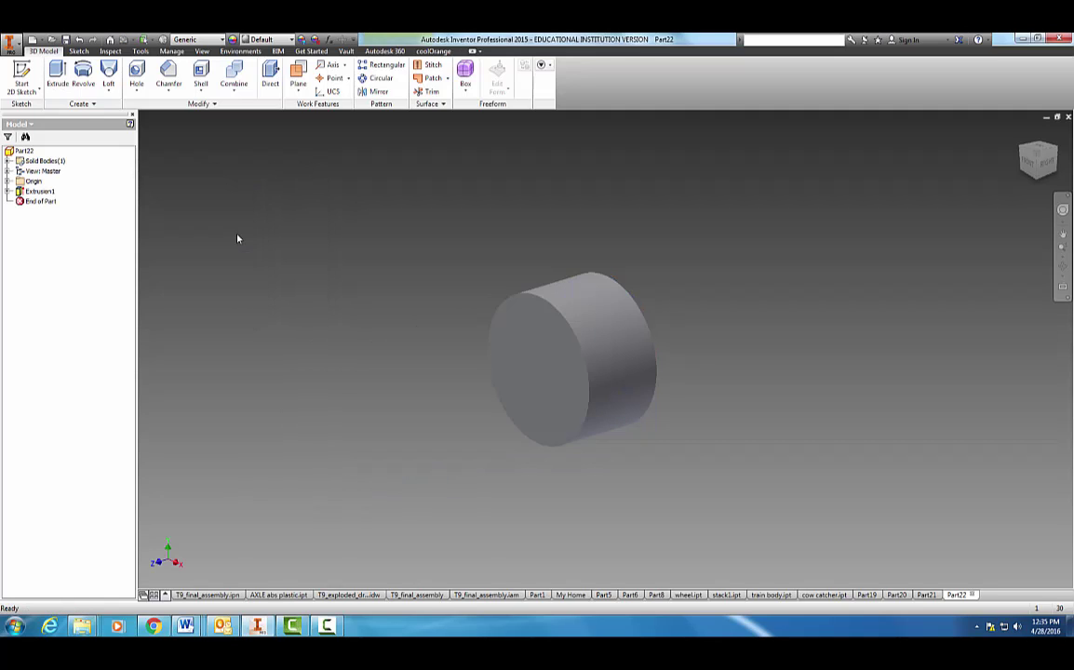
On the cylinder's front face, sketch a 0.250-diameter circle centred on the origin.
left_click(503, 326)
left_click(22, 77)
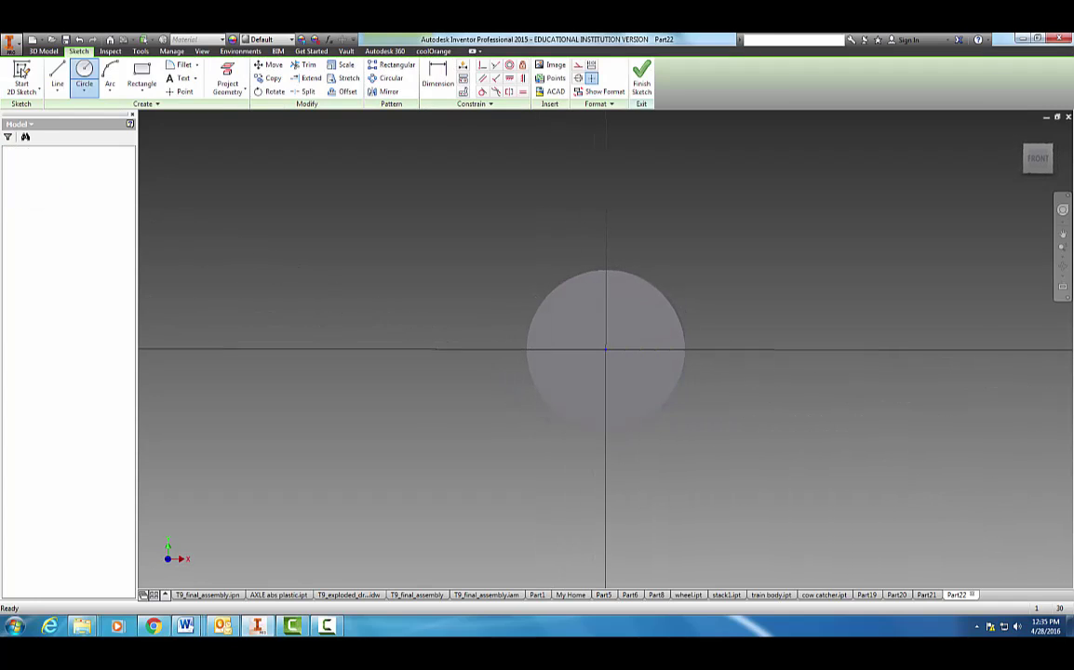
left_click(85, 74)
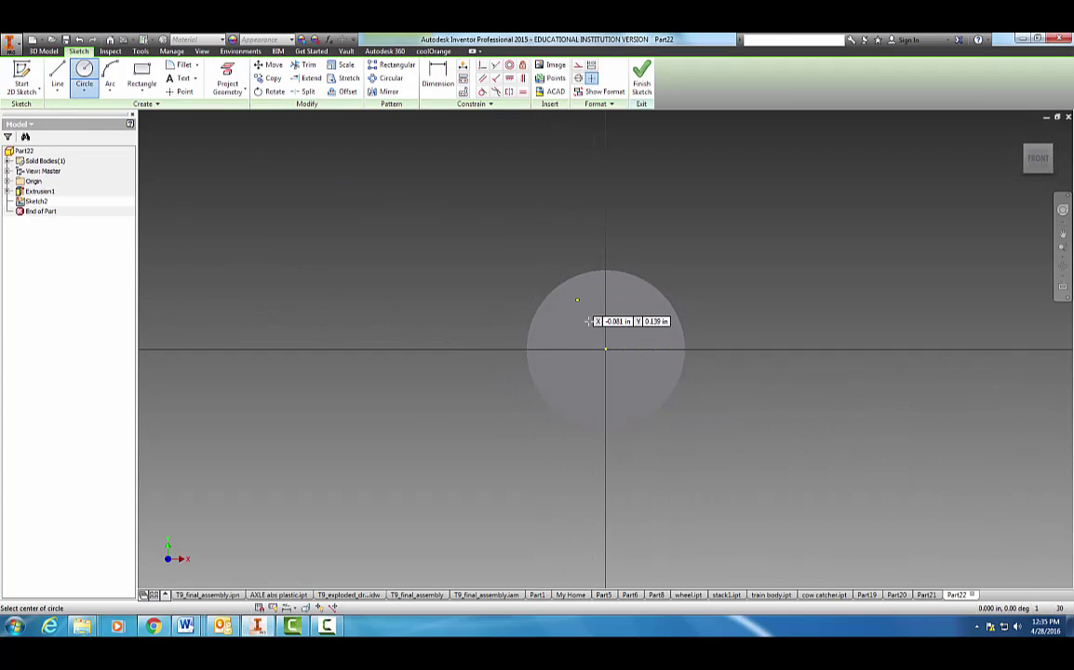
left_click(604, 351)
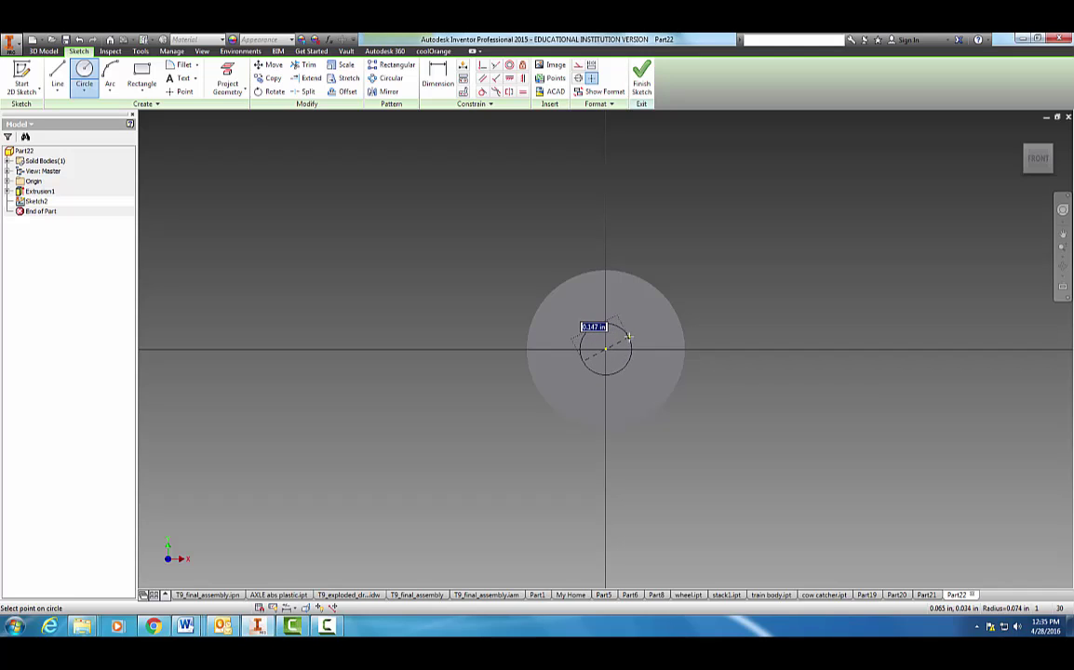
key("BackSpace")
type(".25")
key("Return")
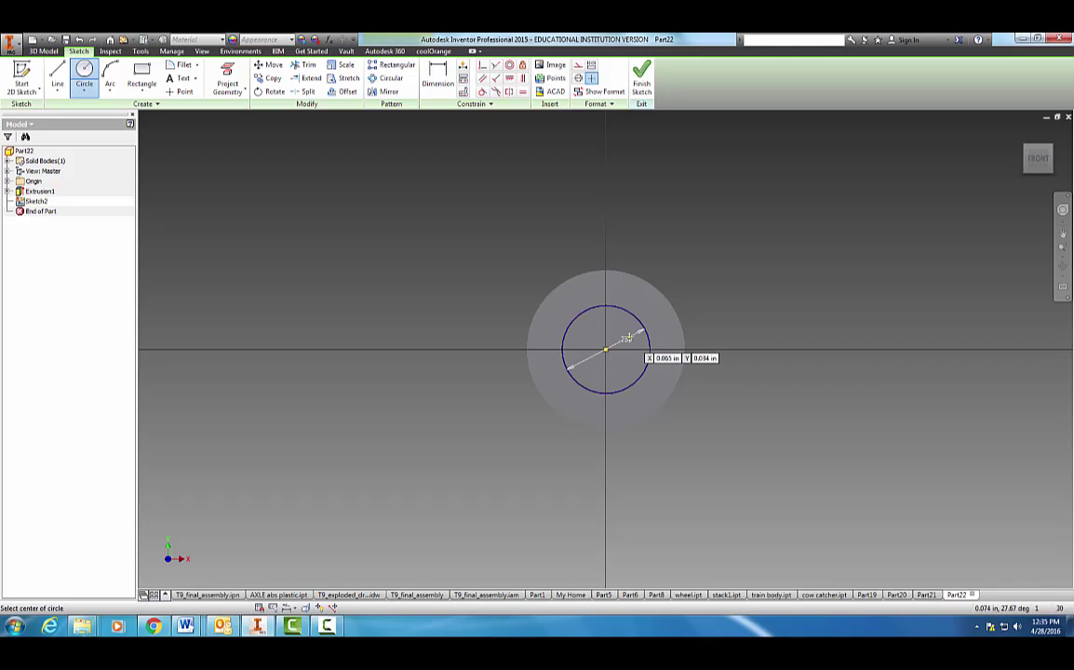
Cut the 0.250 circle all the way through the cylinder as Extrusion2.
left_click(642, 76)
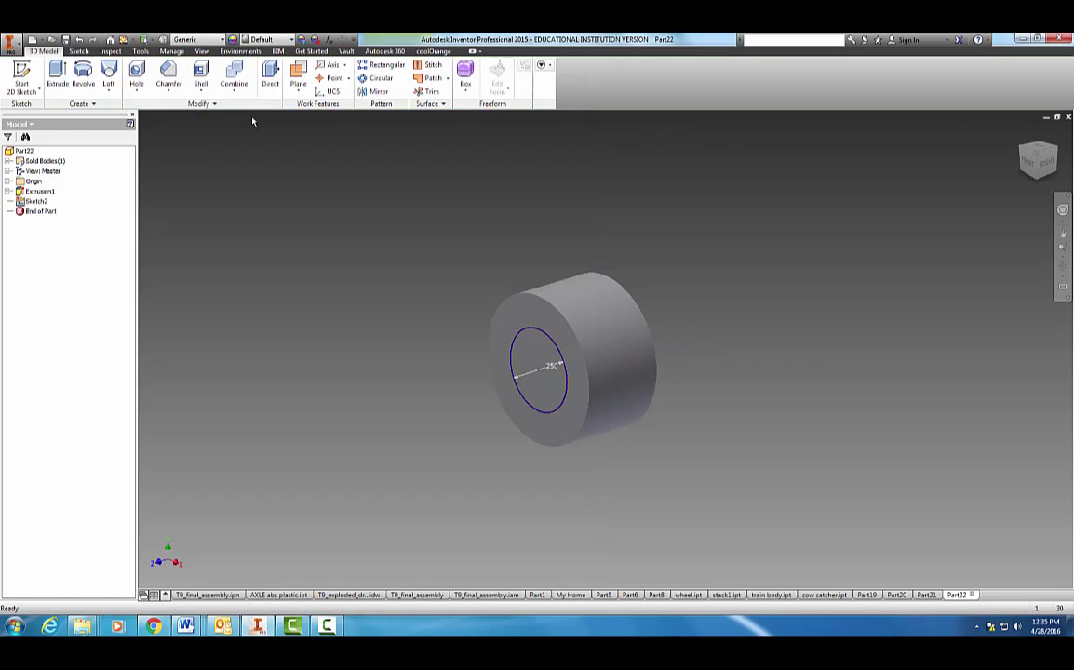
left_click(58, 74)
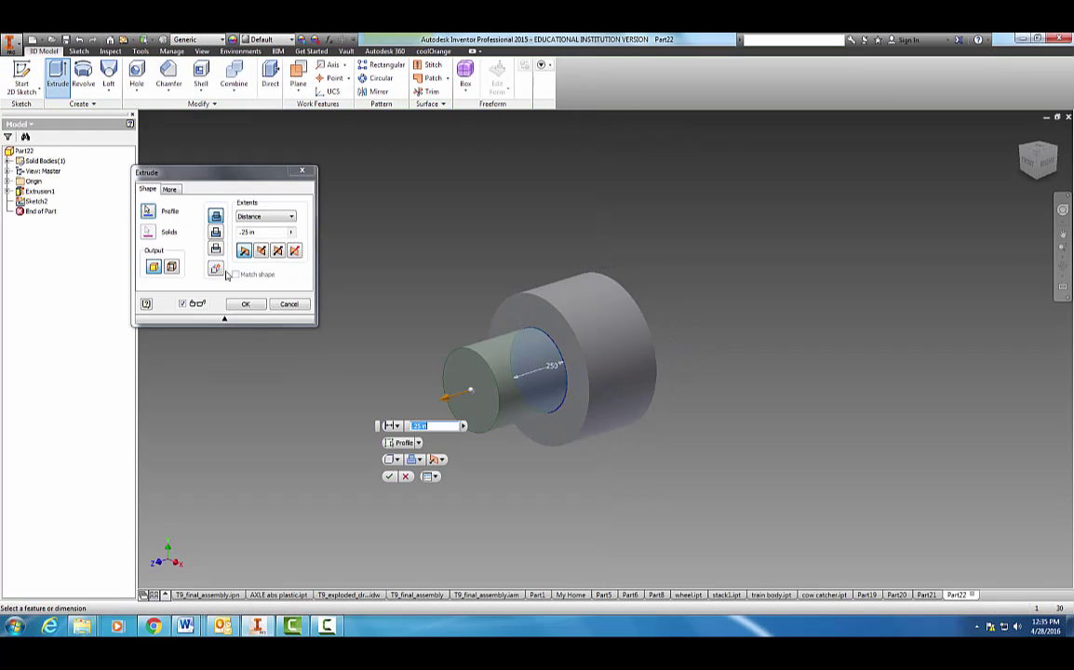
left_click(260, 250)
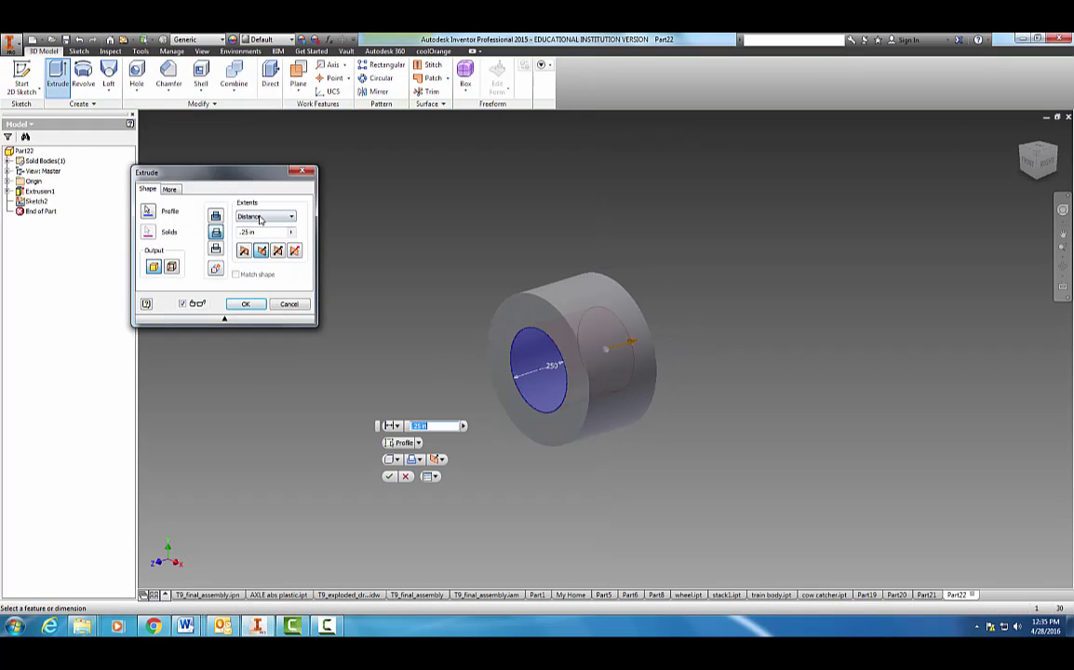
left_click(266, 216)
left_click(241, 255)
left_click(241, 305)
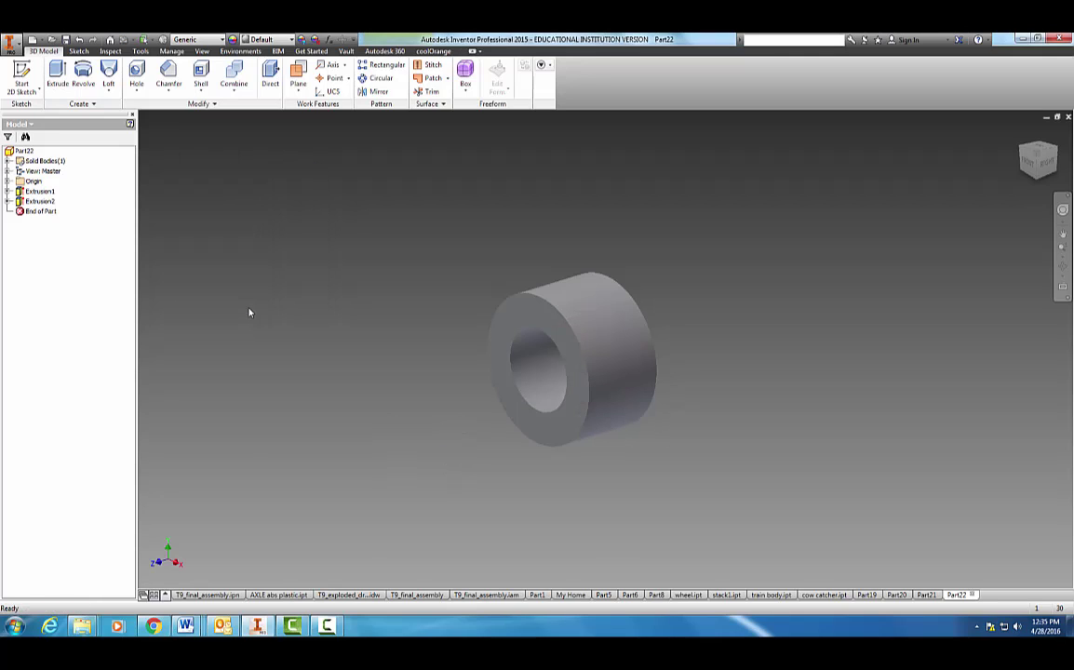
Create a new part, Part23, from the Standard (in).ipt template and begin a 2D sketch.
left_click(897, 596)
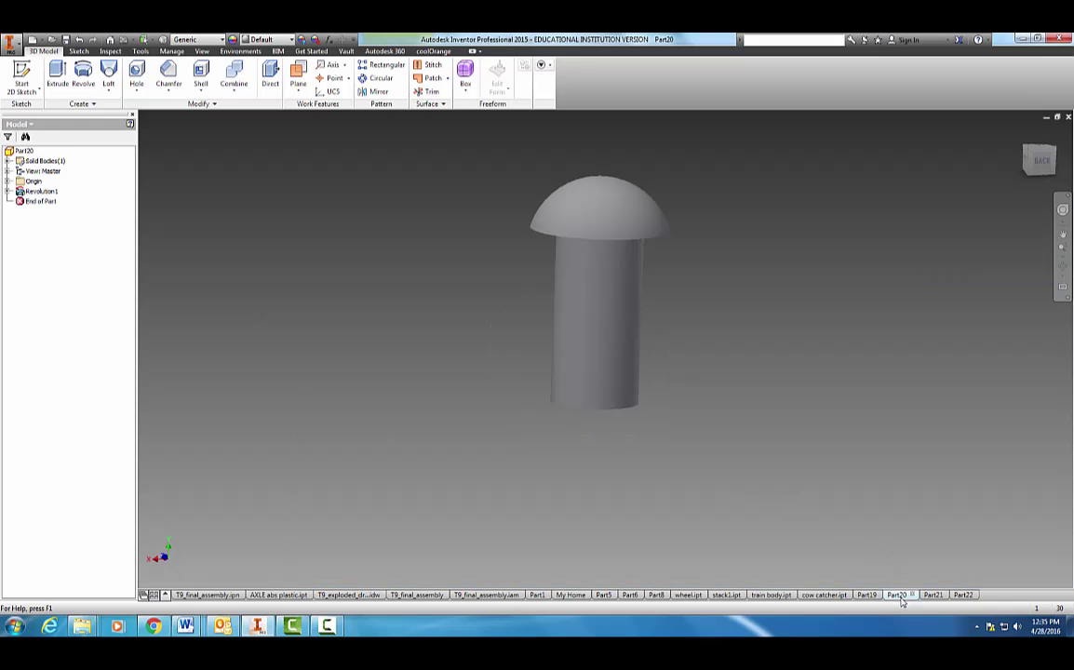
left_click(9, 42)
left_click(21, 79)
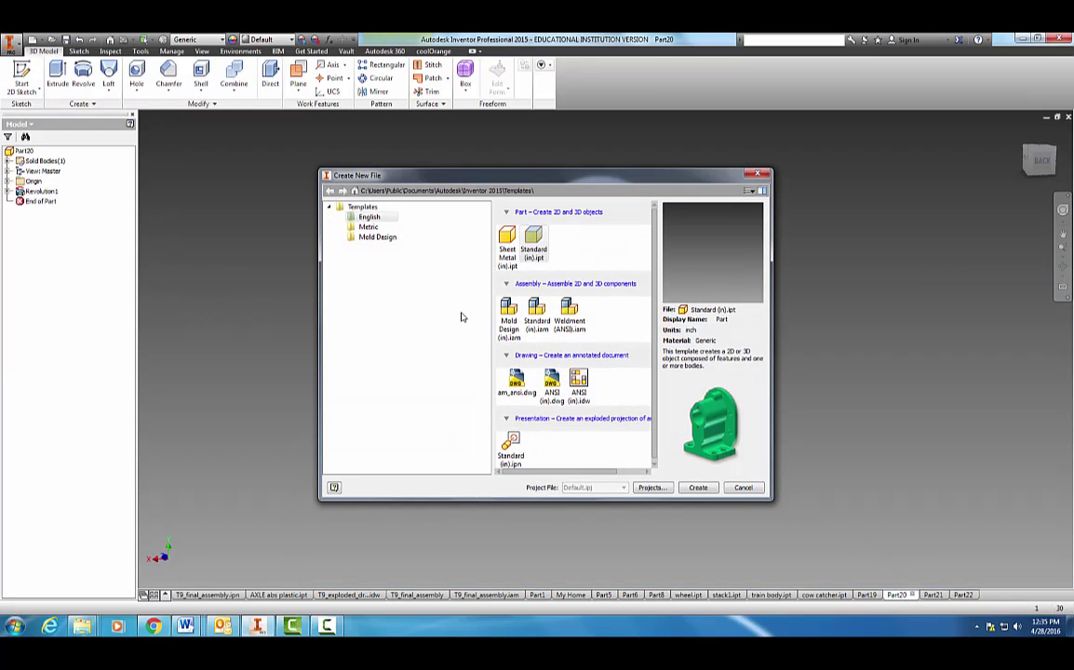
left_click(533, 240)
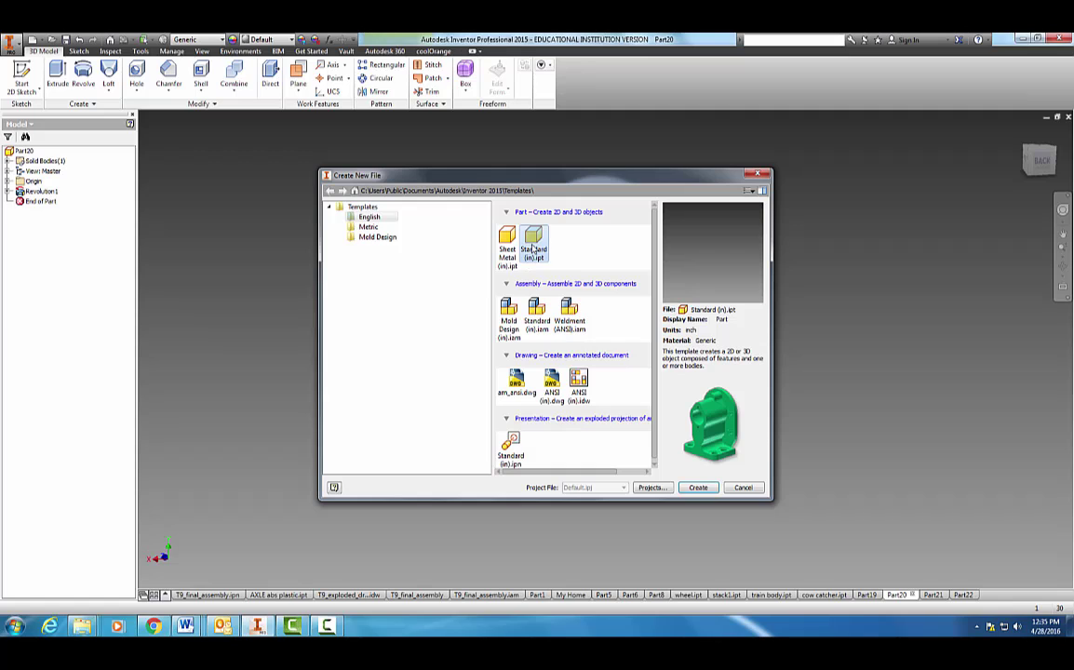
left_click(698, 487)
left_click(22, 78)
Place the sketch on the XY origin plane and review the Hitch Peg drawing in the Activity 8.1 document.
left_click(652, 316)
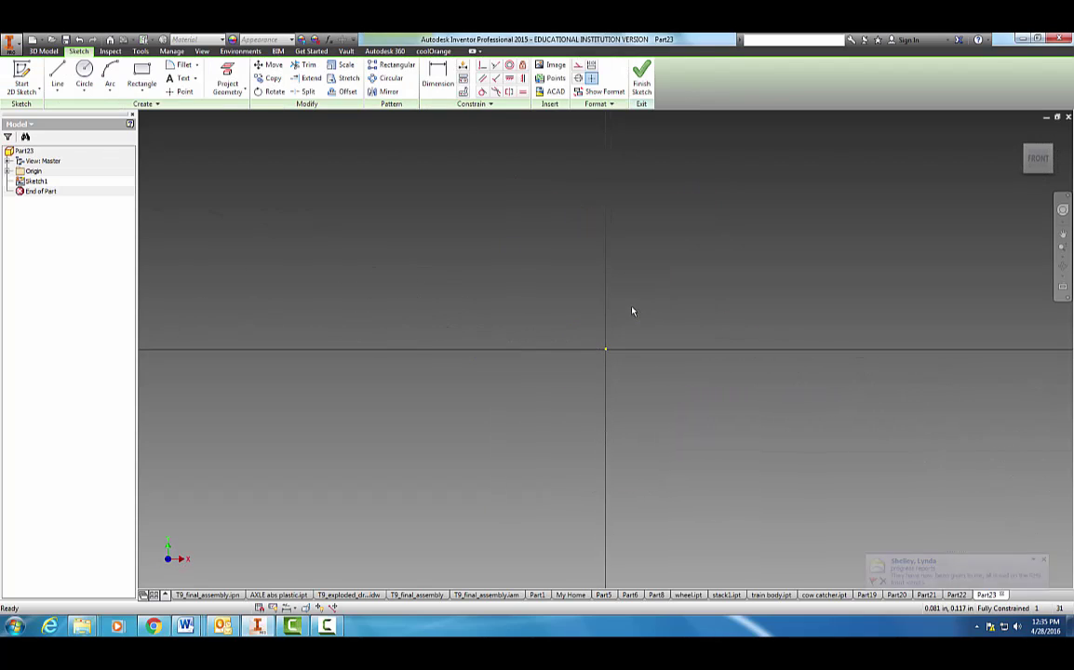
mouse_move(203, 628)
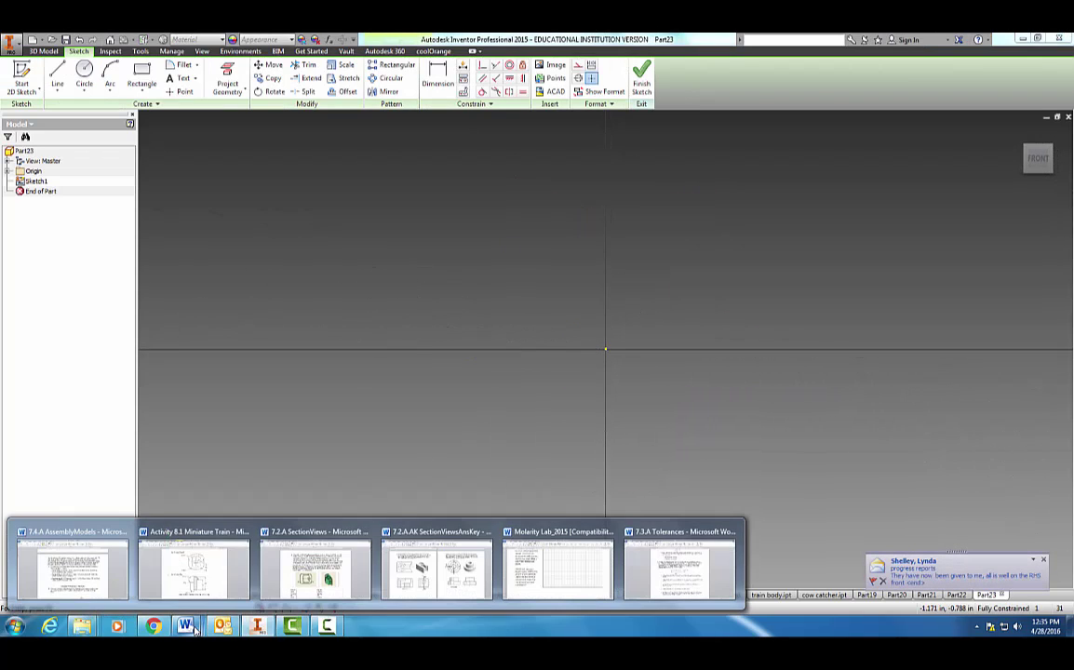
left_click(190, 568)
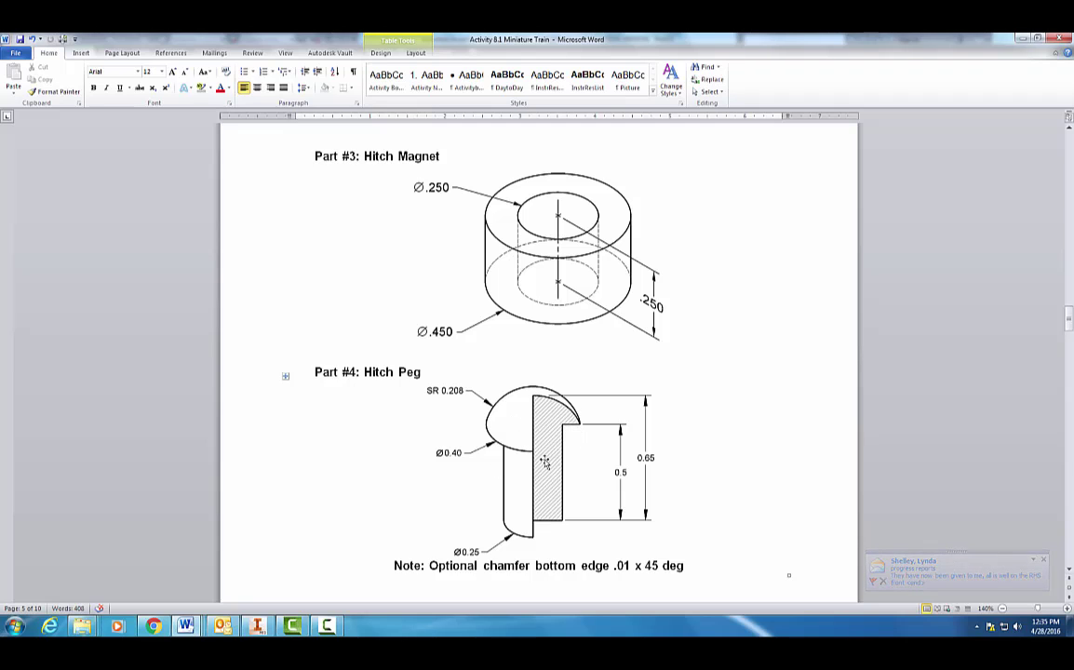
left_click(257, 625)
left_click(57, 77)
Draw the first vertical line from the sketch origin, 0.650 long.
middle_click_drag(707, 319, 721, 509)
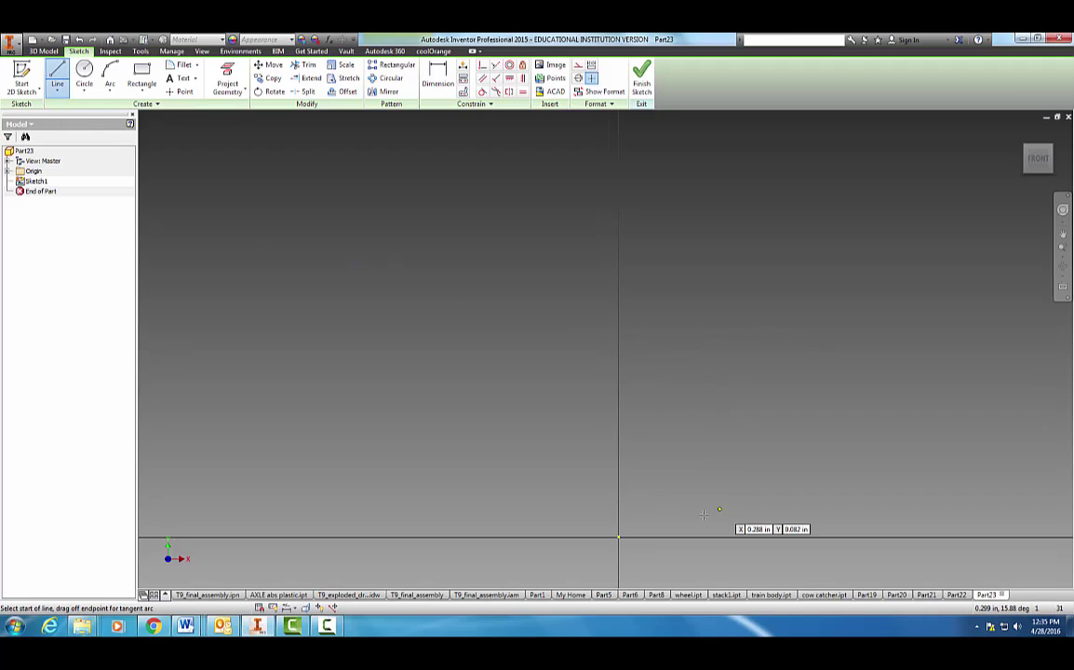
left_click(619, 537)
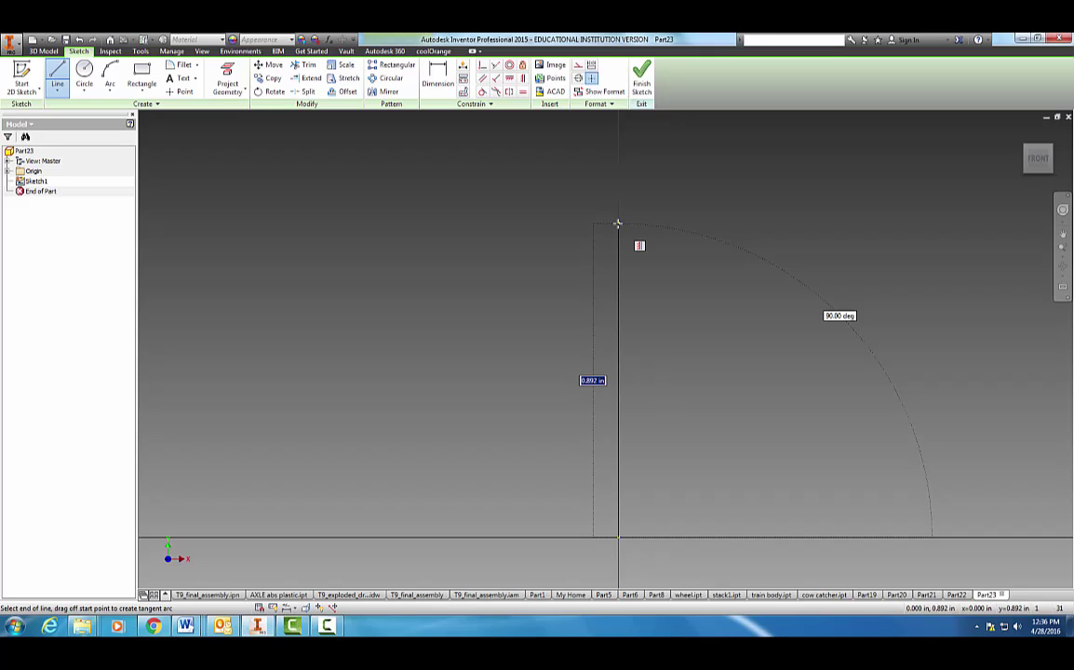
type("1")
key("Return")
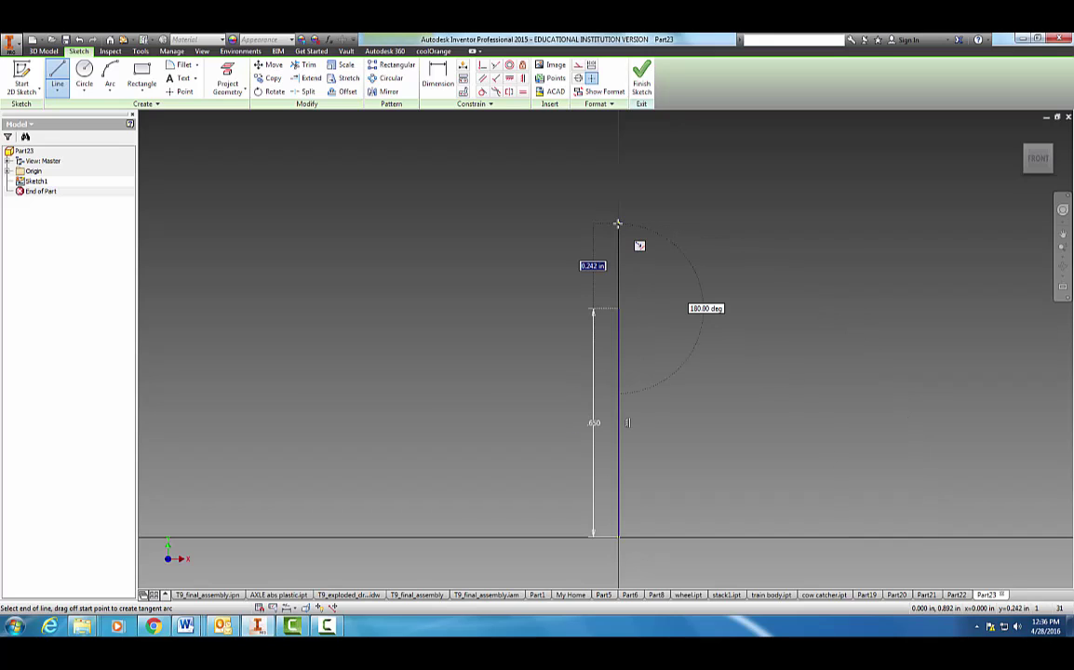
key("Escape")
Add the connected 0.125 base line, 0.500 upright and a short top ledge segment.
left_click(57, 76)
left_click(618, 538)
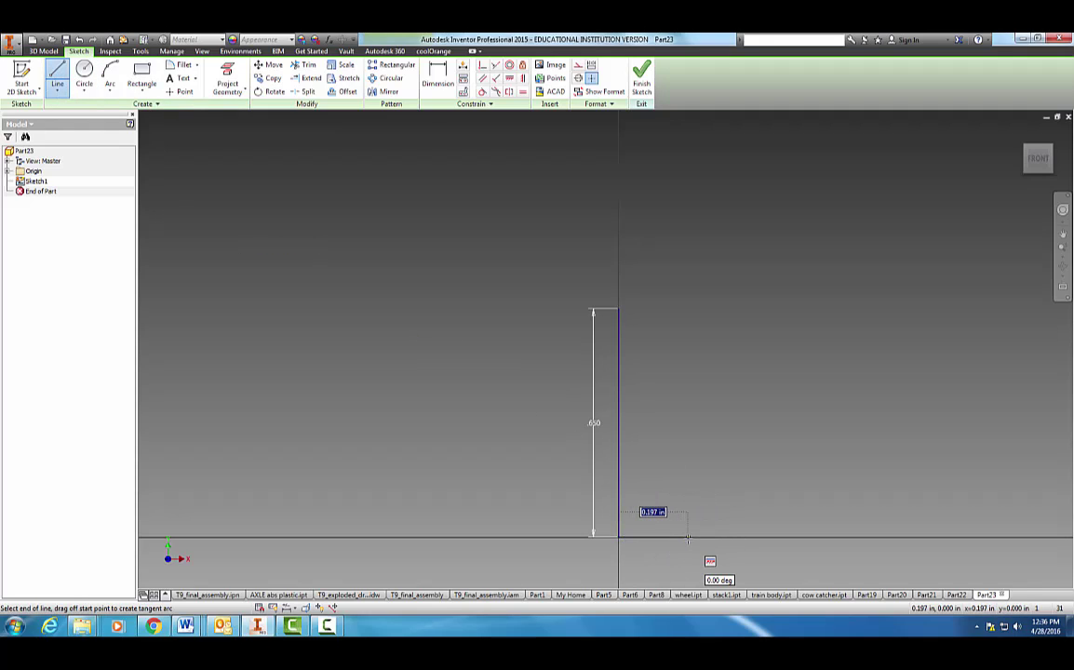
type(".125")
key("Tab")
key("Return")
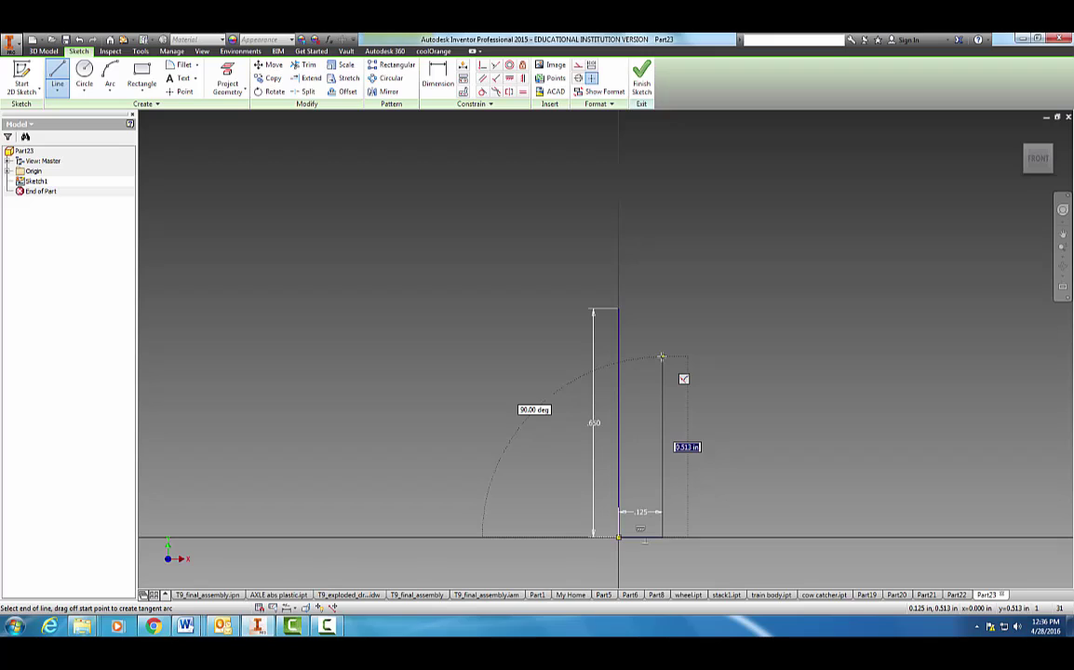
type(".5")
key("Return")
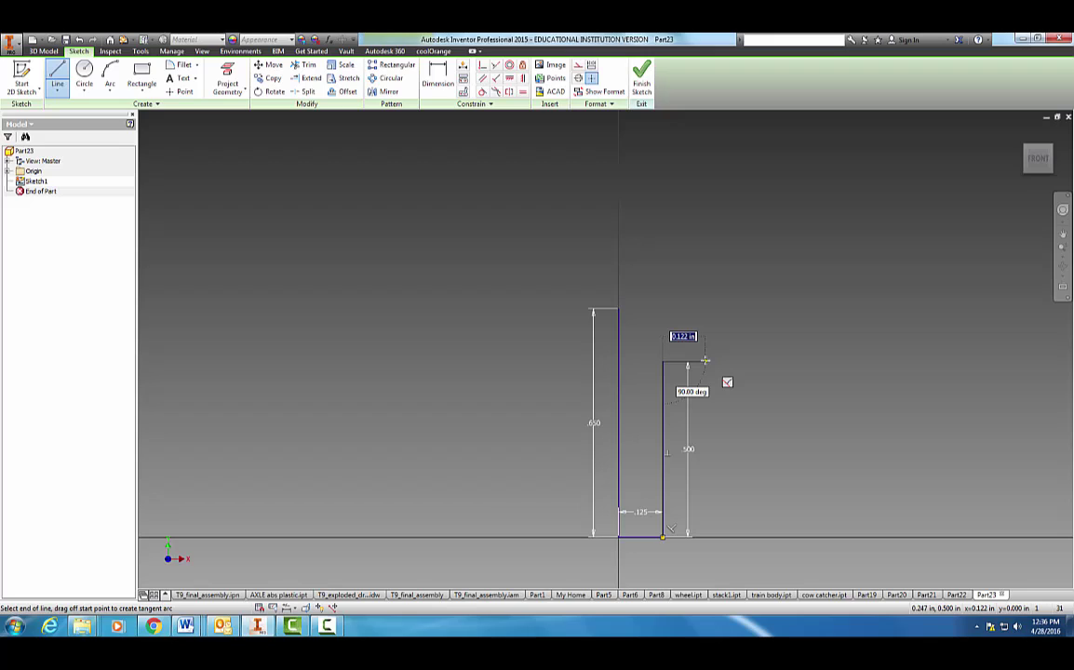
left_click(706, 360)
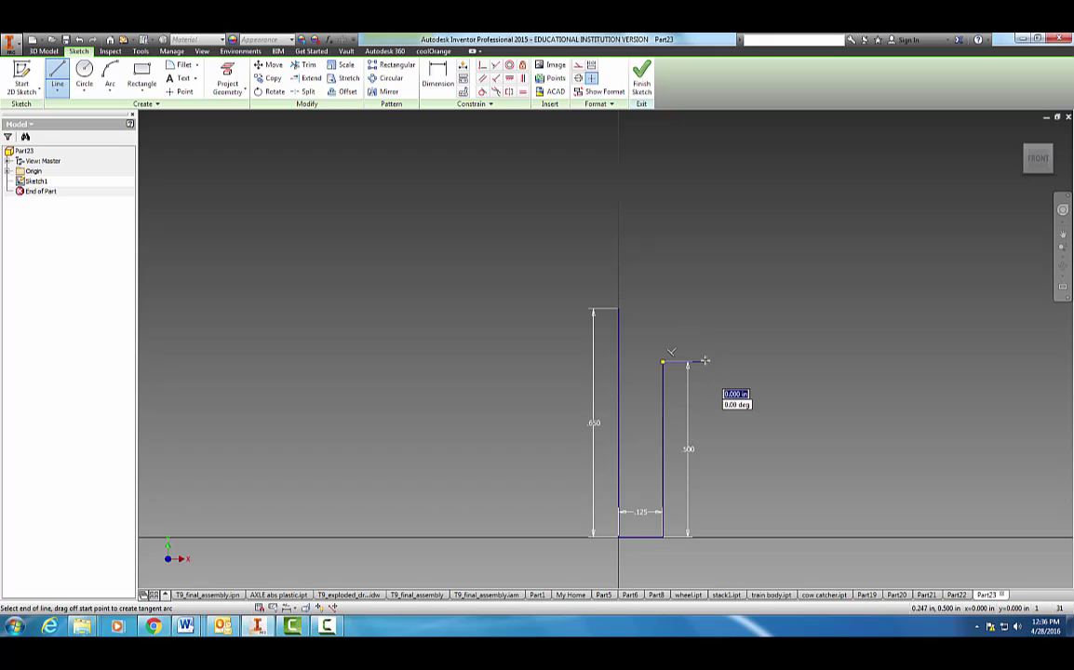
key("Escape")
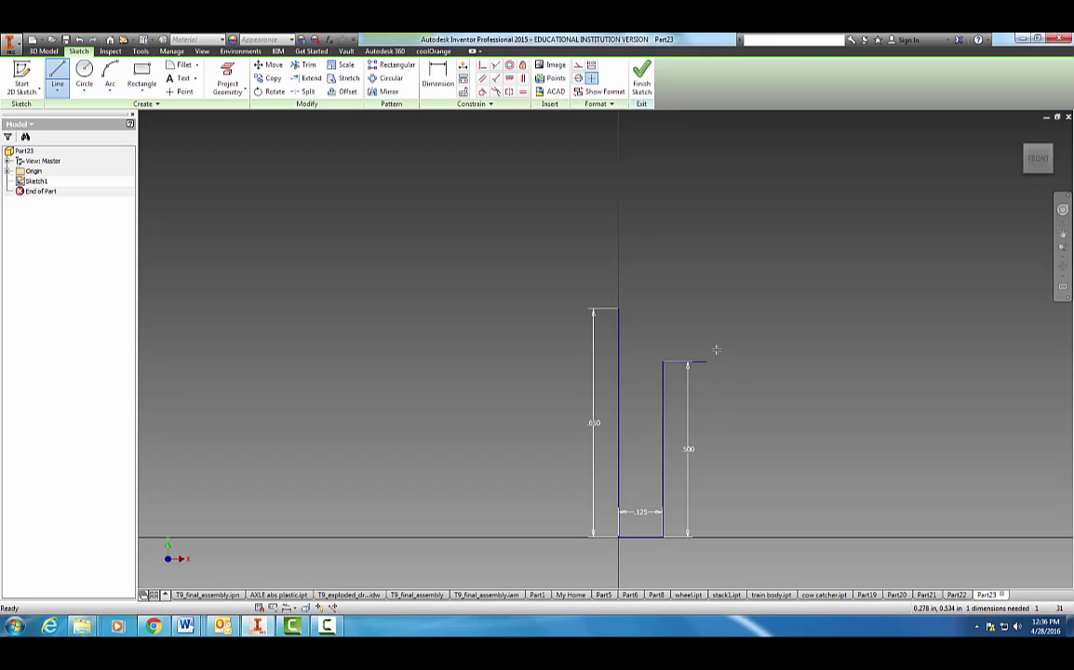
Dimension the short top ledge of the peg profile to 0.075 wide.
key("d")
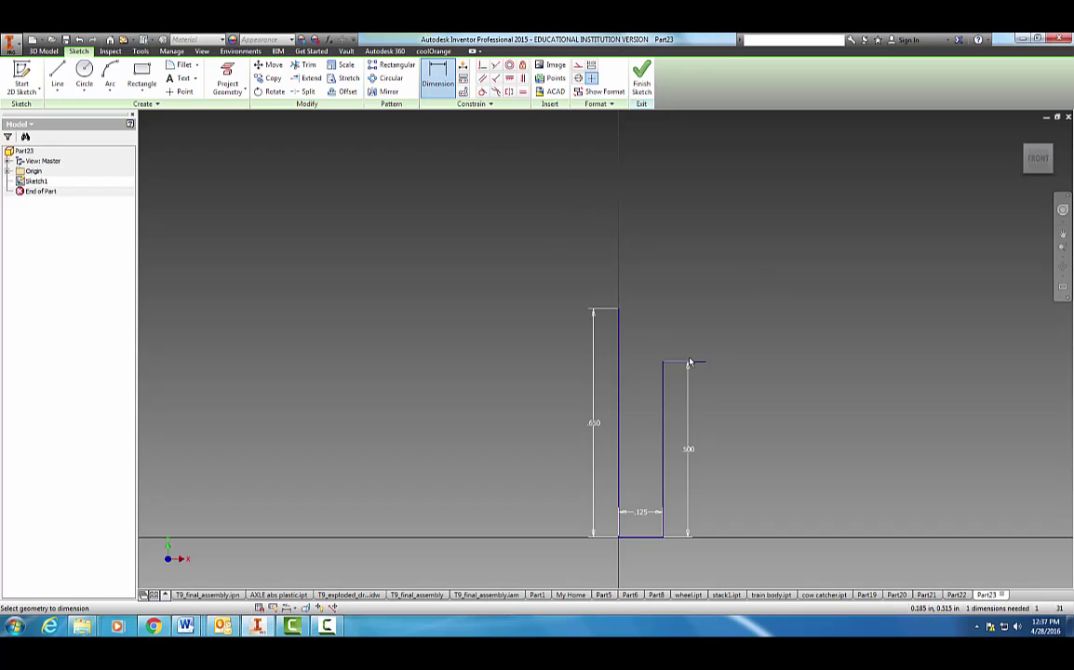
left_click(698, 363)
left_click(699, 379)
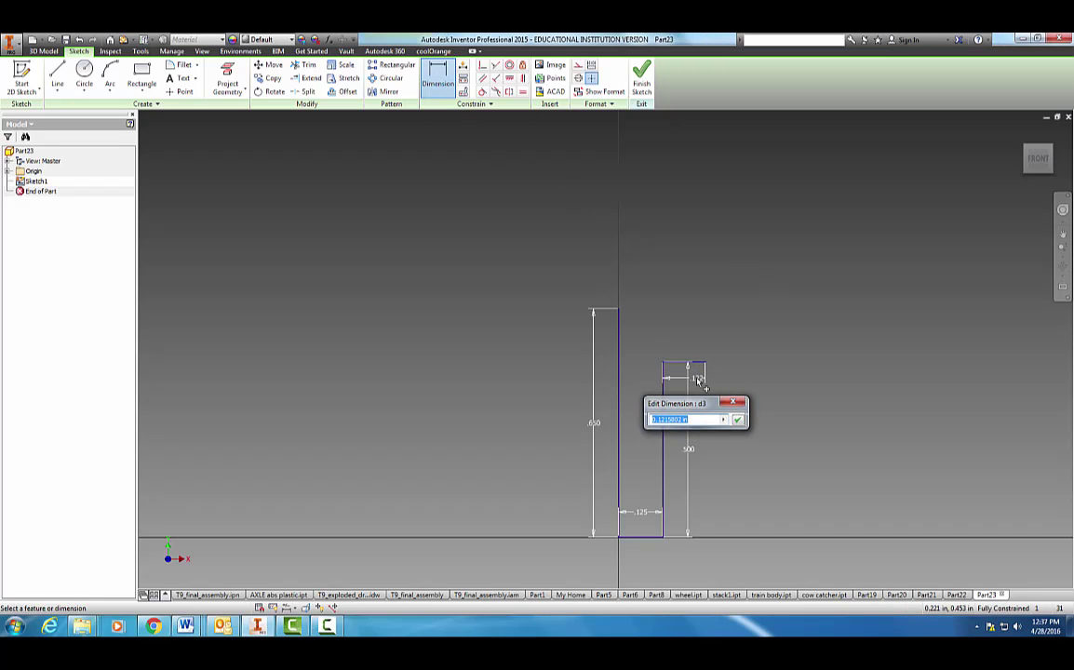
type(".075")
key("Return")
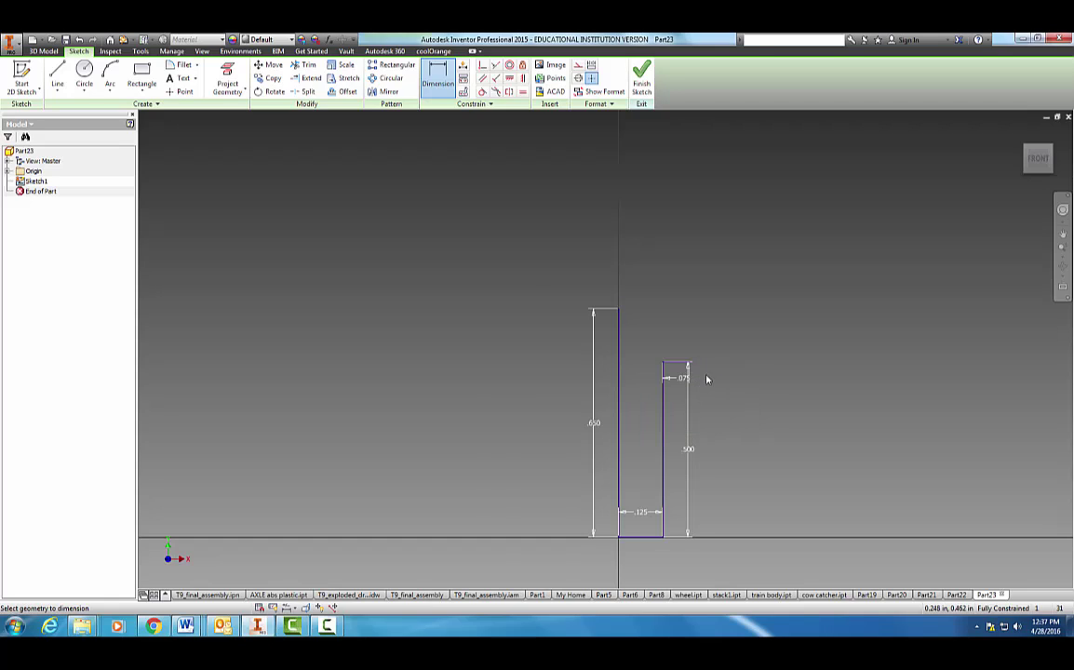
scroll(703, 380, "up", 3)
Close the profile with a 0.208-radius arc from the ledge corner to the tall line's top.
left_click(110, 78)
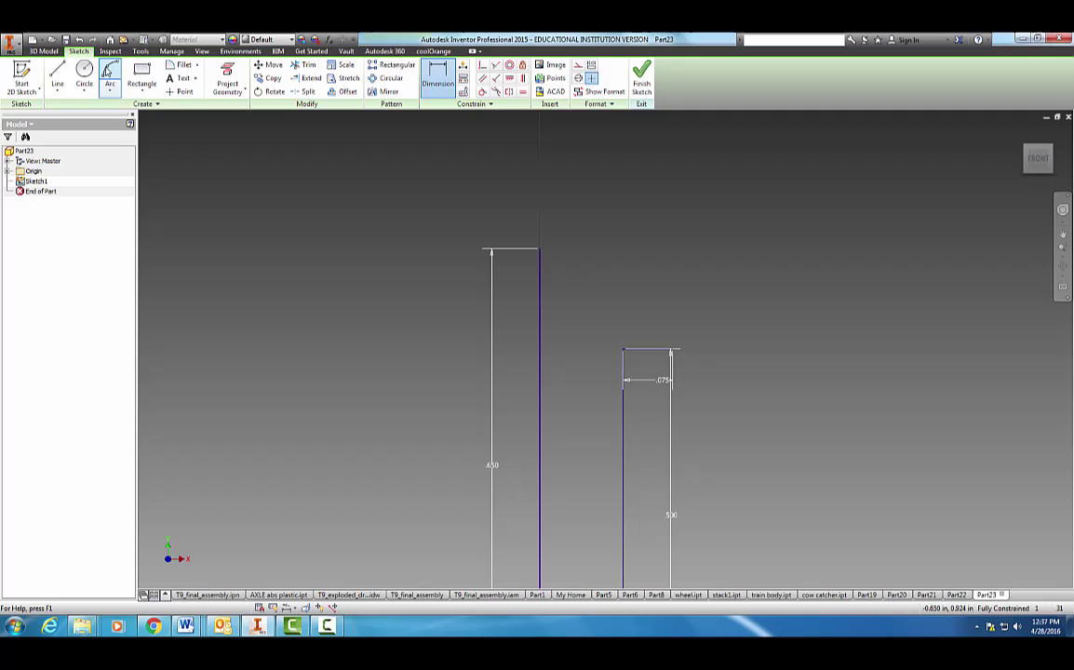
left_click(671, 350)
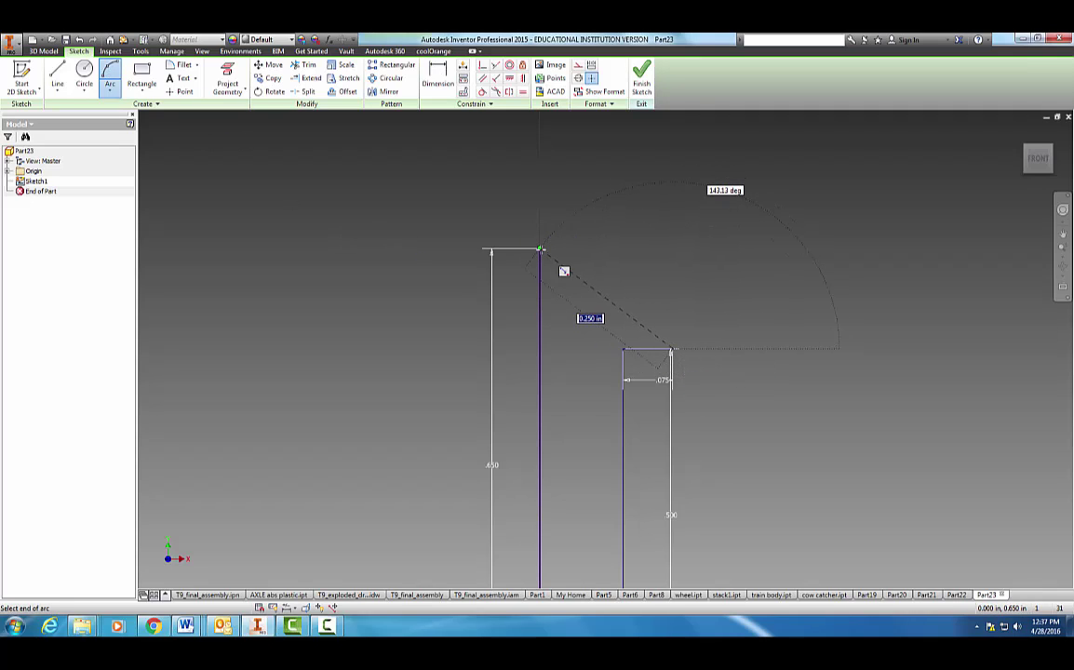
left_click(539, 248)
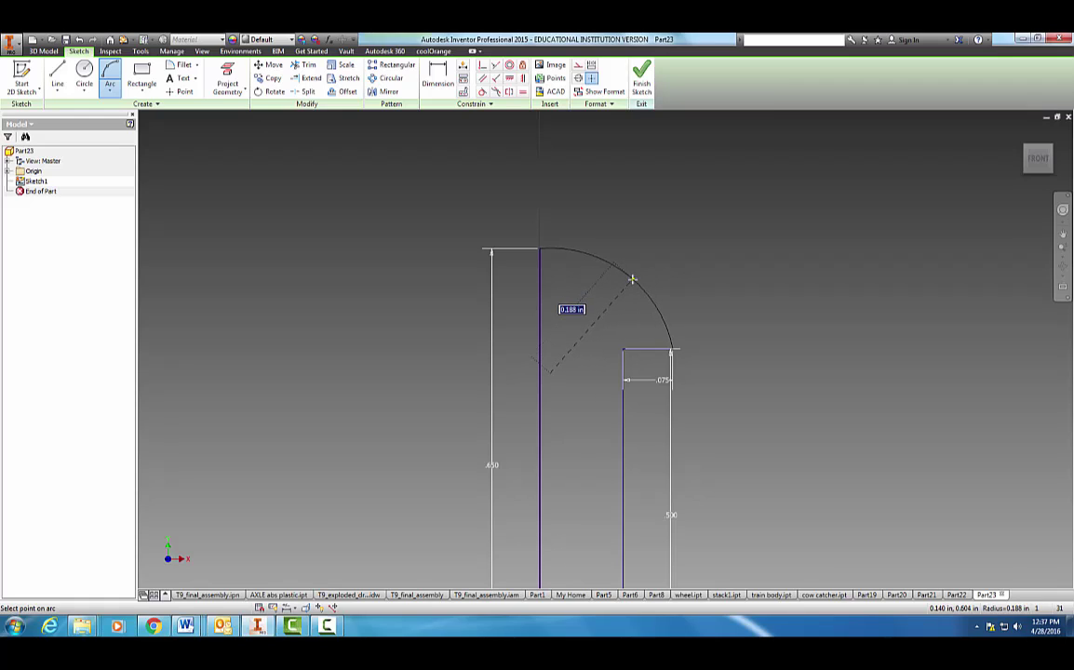
type(".208")
key("Return")
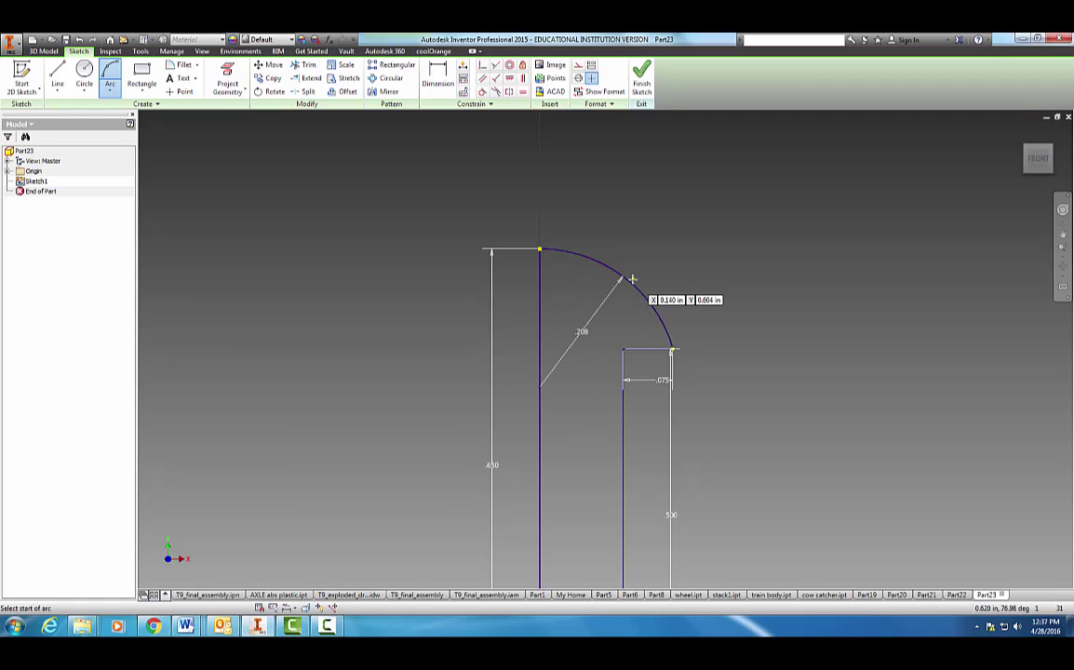
key("Escape")
scroll(757, 340, "up", 2)
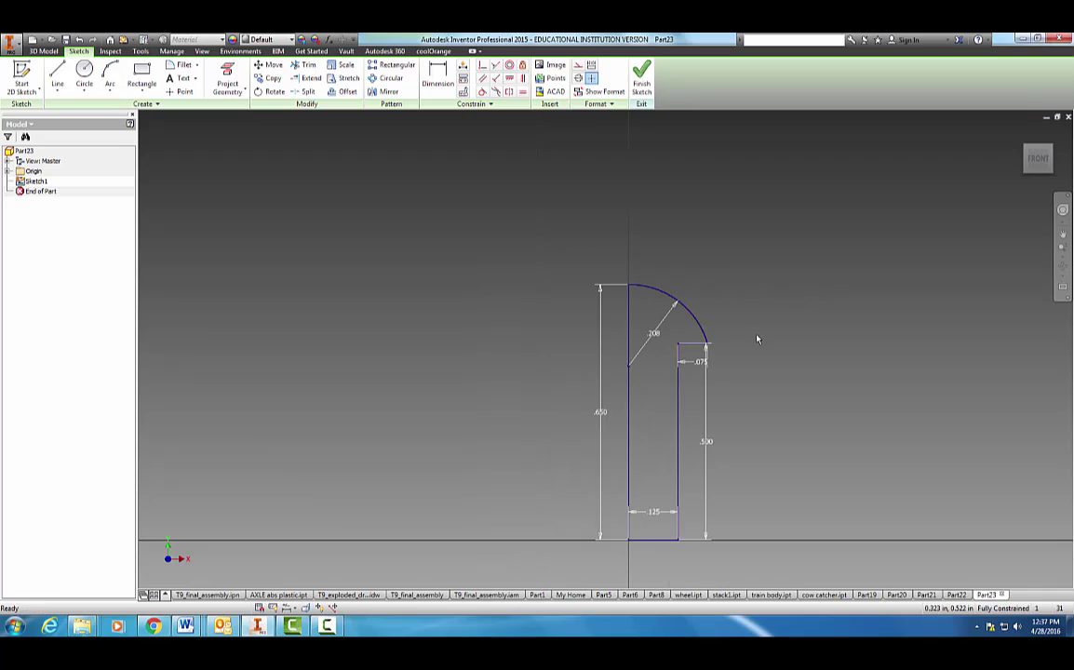
Finish the sketch and revolve the profile a full turn around the left line into Revolution1.
left_click(642, 79)
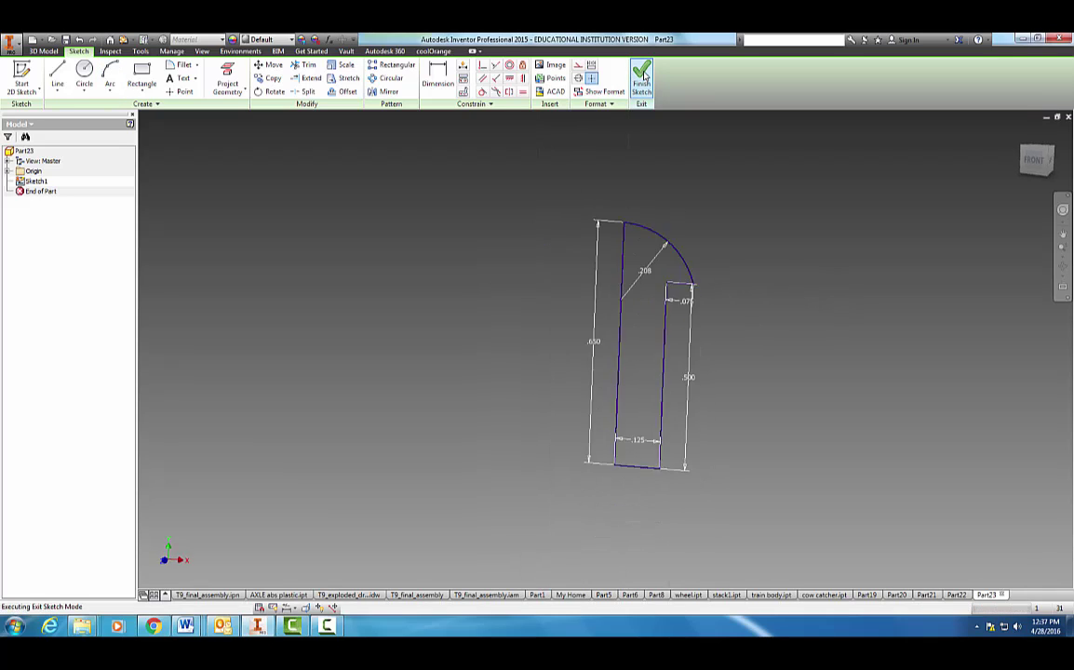
left_click(83, 75)
left_click(602, 234)
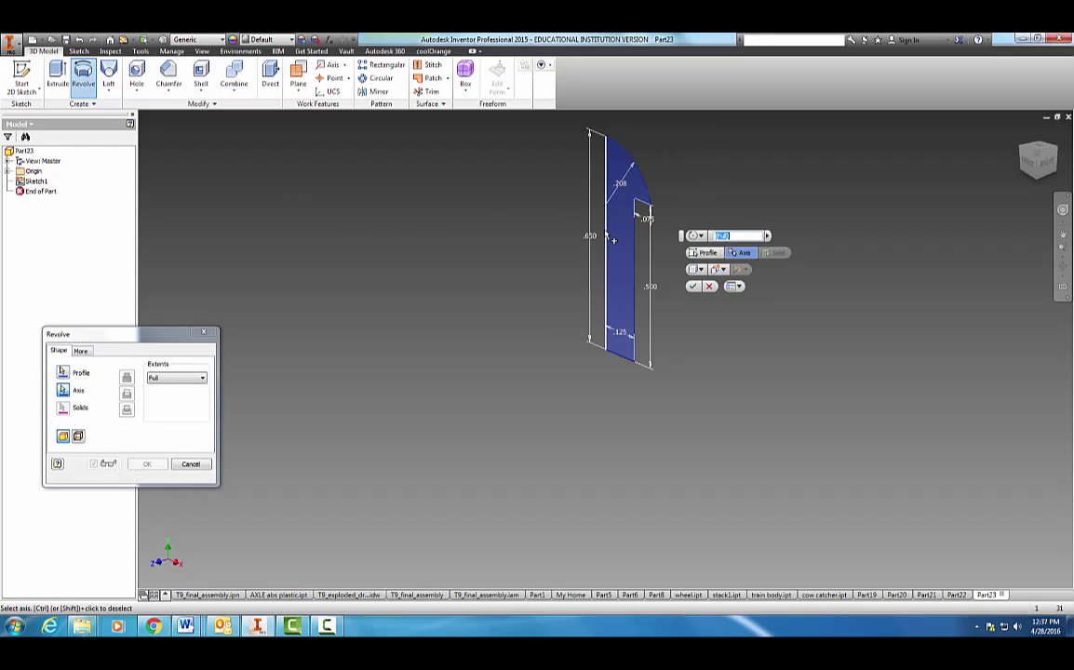
left_click(160, 467)
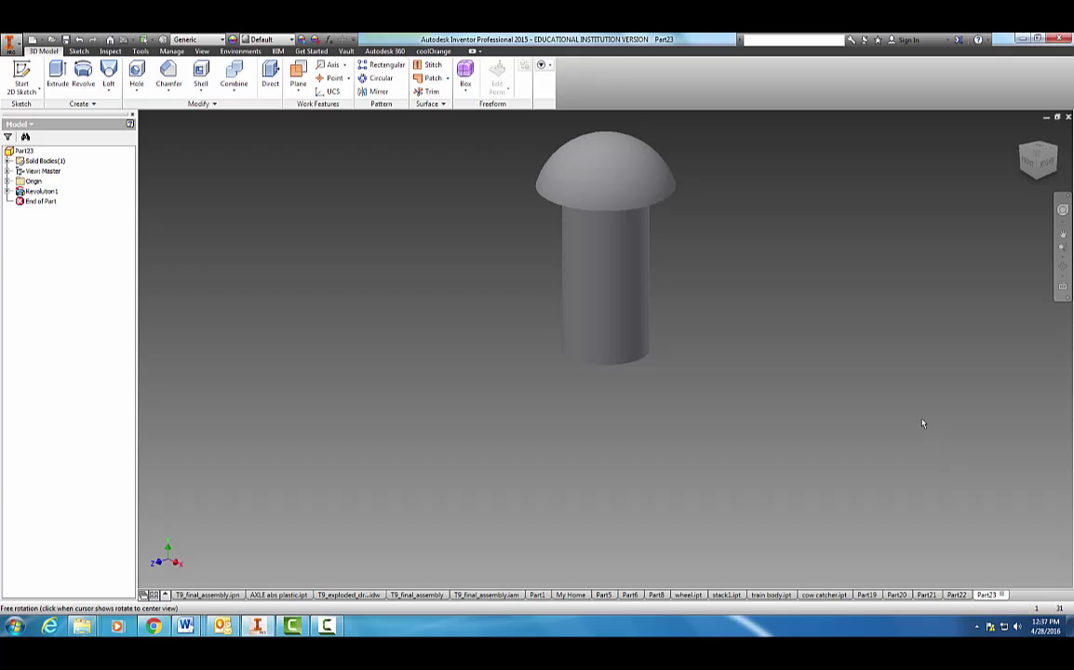
middle_click_drag(923, 424, 650, 458, "shift")
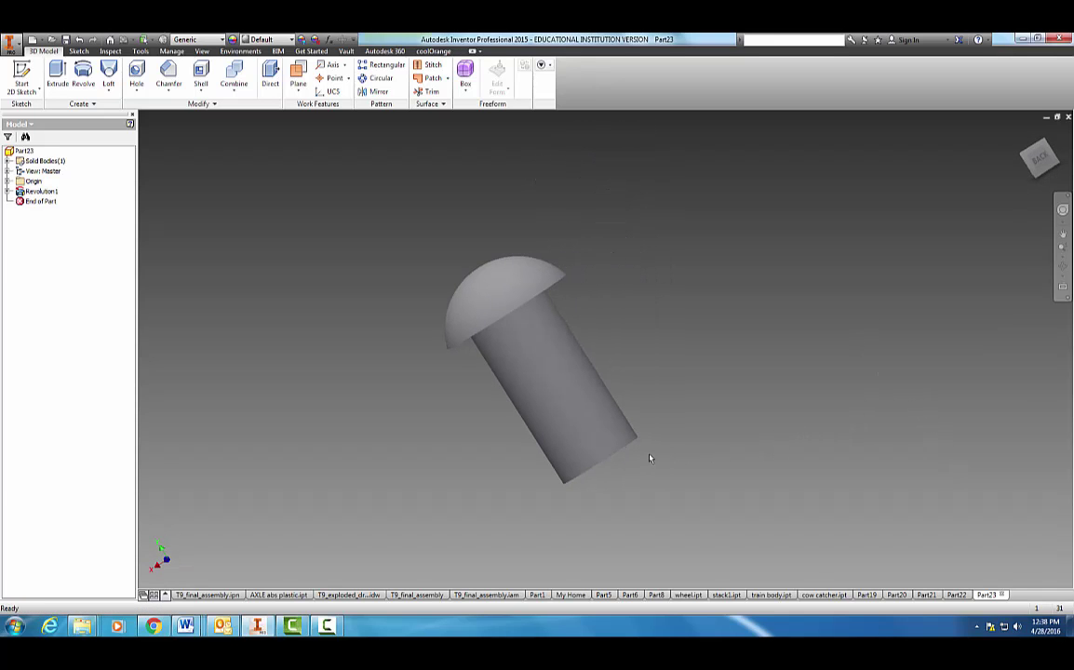